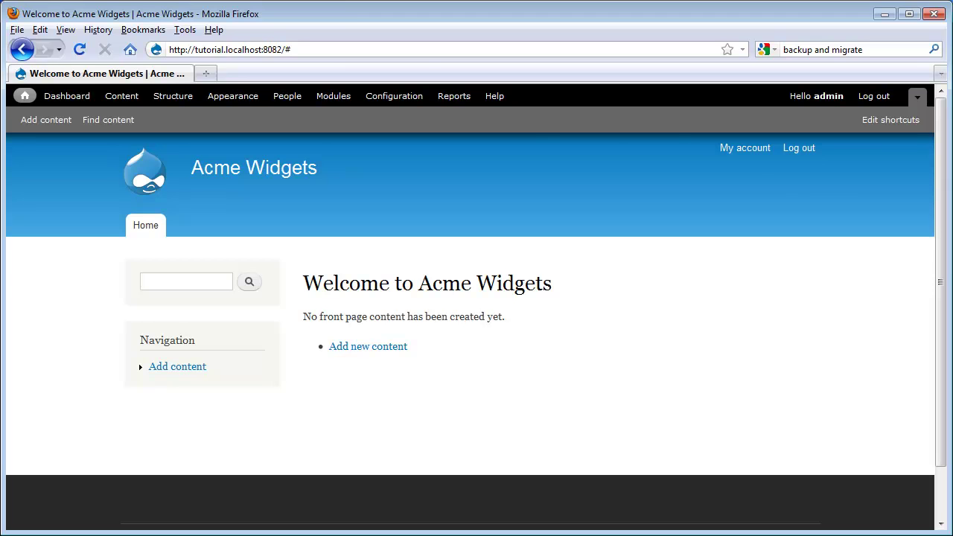
Step: Open the Acme Widgets site's Modules administration page and review the core modules, their descriptions and their dependencies
{"action": "left_click", "coordinate": [344, 103]}
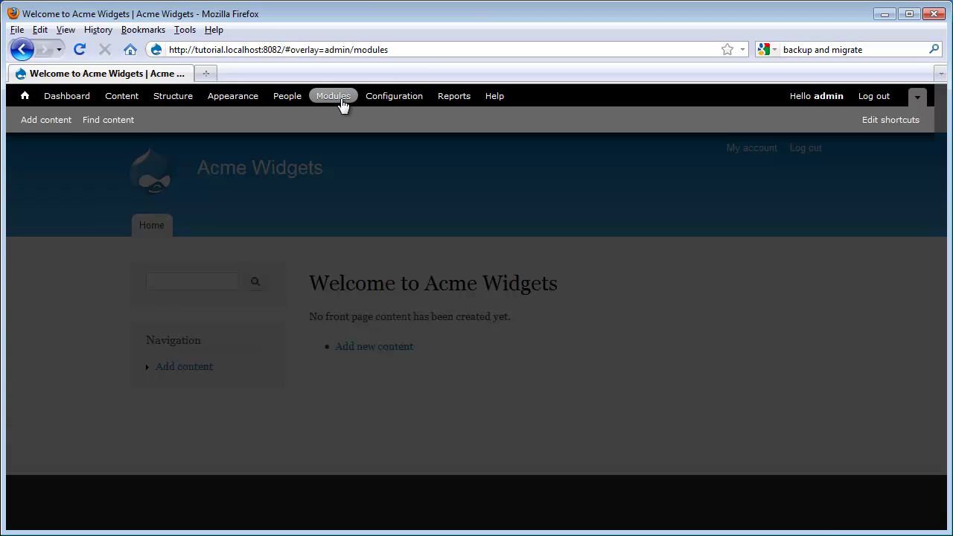
{"action": "scroll", "coordinate": [712, 293], "scroll_direction": "down", "scroll_amount": 3}
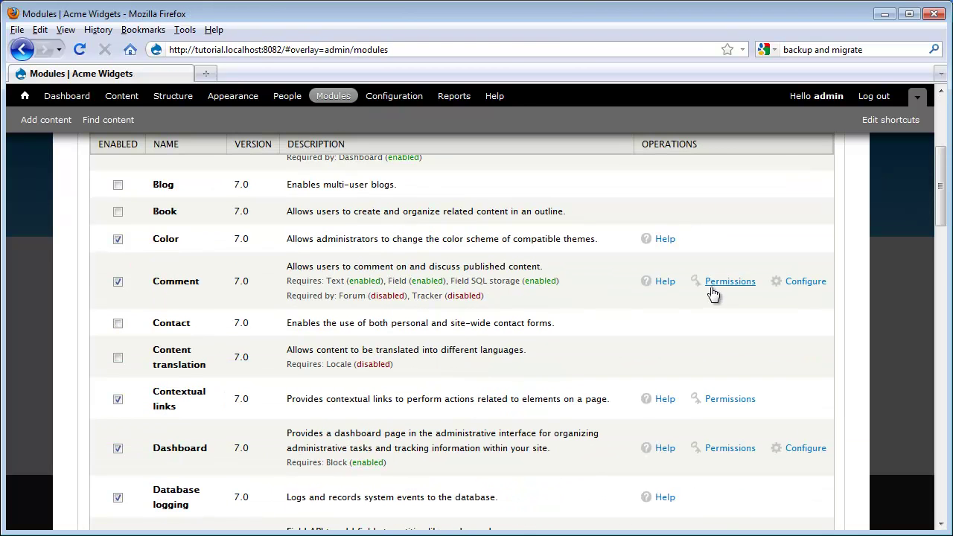
{"action": "scroll", "coordinate": [711, 294], "scroll_direction": "down", "scroll_amount": 3}
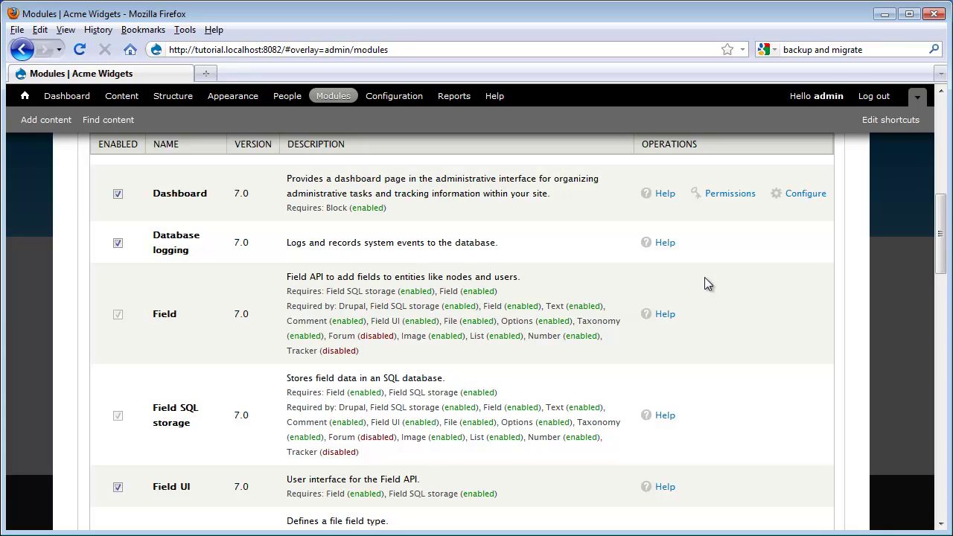
{"action": "scroll", "coordinate": [701, 284], "scroll_direction": "down", "scroll_amount": 1}
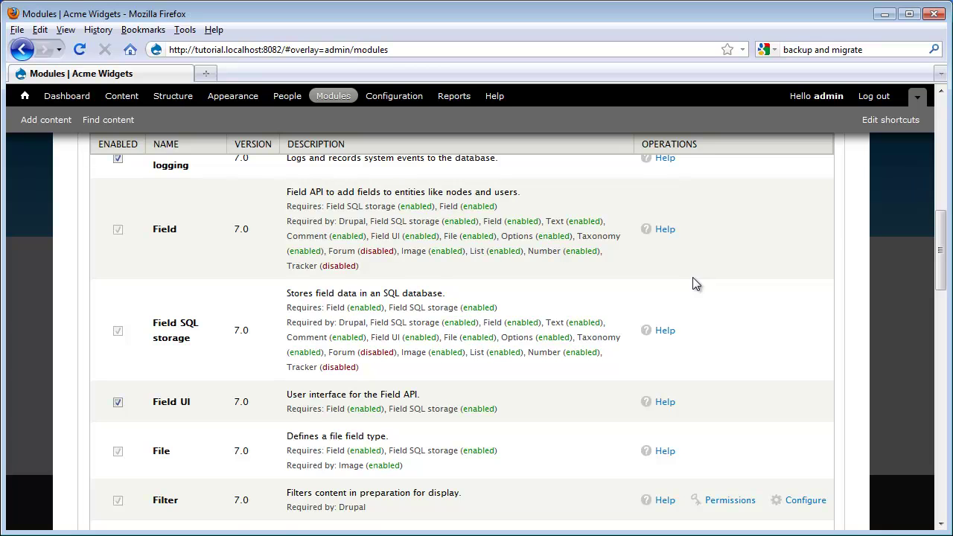
{"action": "scroll", "coordinate": [689, 279], "scroll_direction": "up", "scroll_amount": 6}
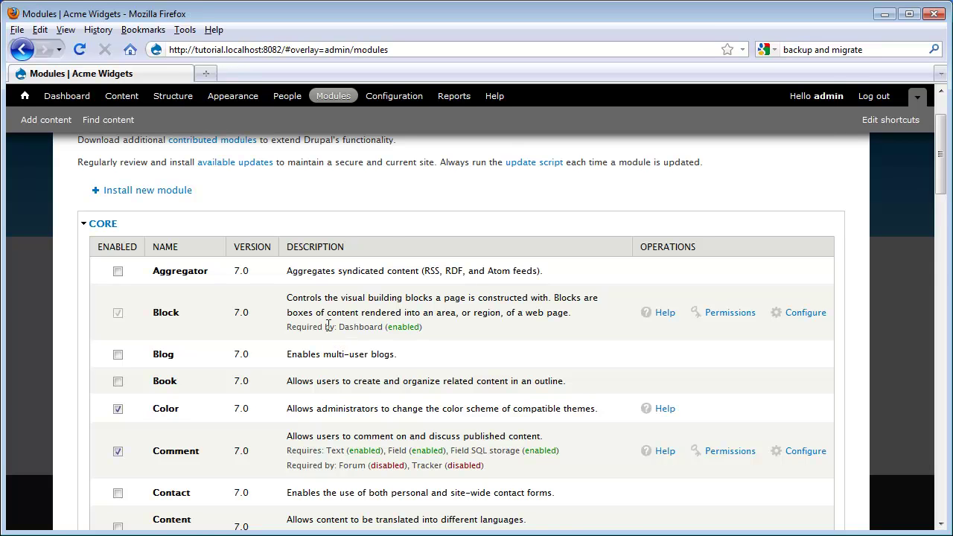
{"action": "scroll", "coordinate": [328, 327], "scroll_direction": "down", "scroll_amount": 3}
{"action": "scroll", "coordinate": [311, 331], "scroll_direction": "down", "scroll_amount": 2}
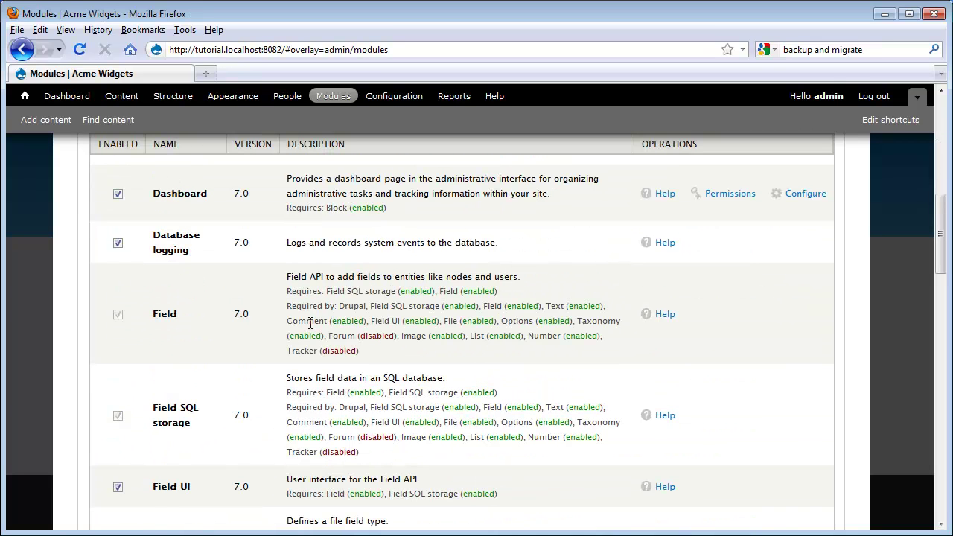
{"action": "scroll", "coordinate": [339, 313], "scroll_direction": "up", "scroll_amount": 1}
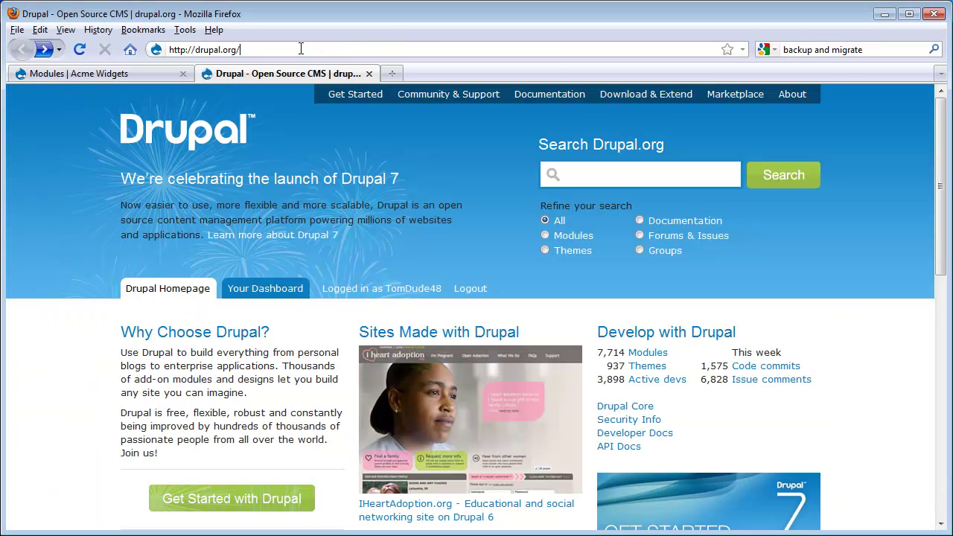
Step: On drupal.org, open the Modules directory in the Download & Extend section and skim the listed modules
{"action": "left_click", "coordinate": [300, 48]}
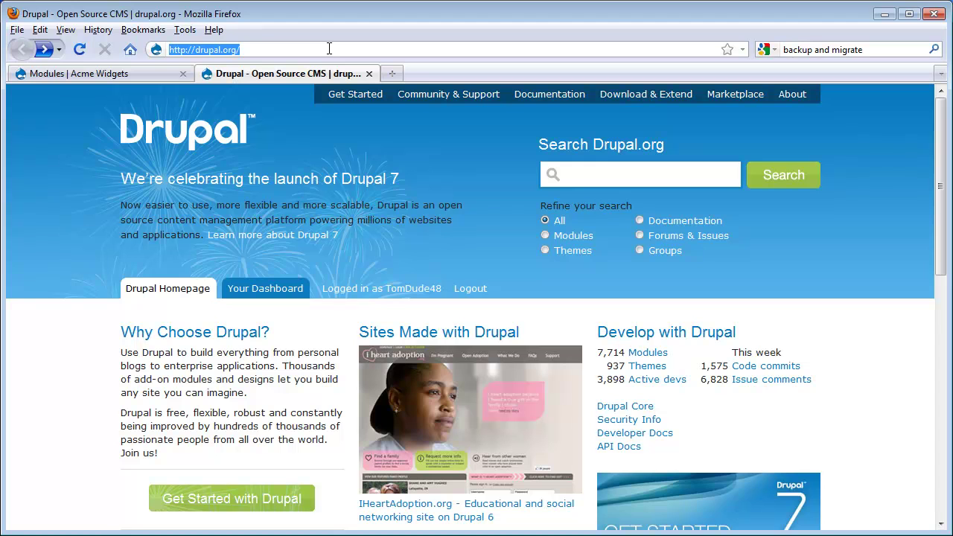
{"action": "left_click", "coordinate": [435, 173]}
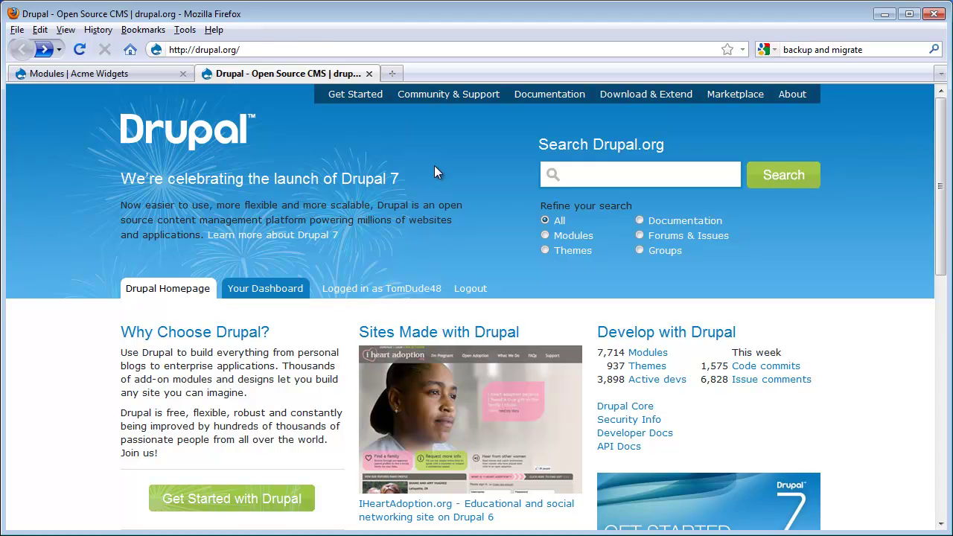
{"action": "left_click", "coordinate": [632, 94]}
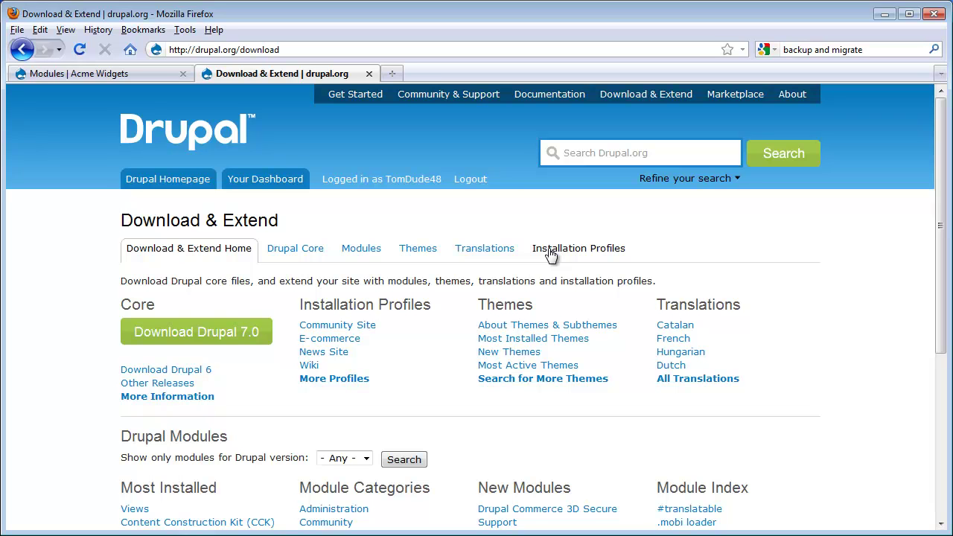
{"action": "left_click", "coordinate": [368, 255]}
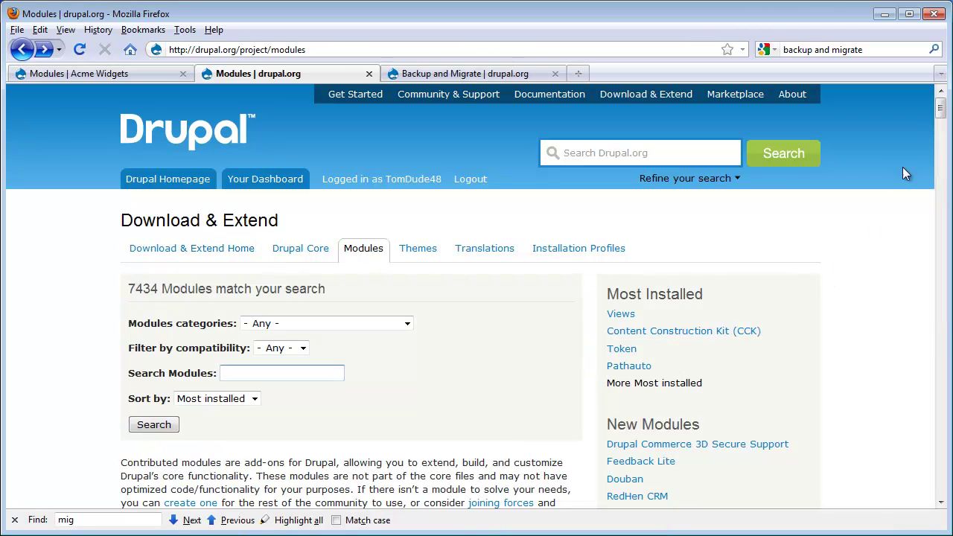
{"action": "left_click_drag", "start_coordinate": [940, 110], "coordinate": [943, 131]}
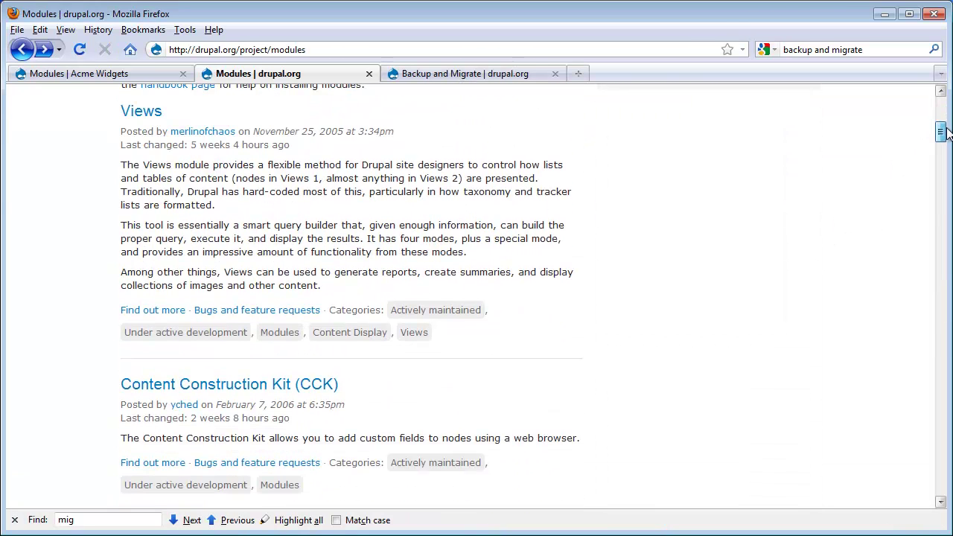
{"action": "left_click_drag", "start_coordinate": [943, 131], "coordinate": [943, 154]}
{"action": "scroll", "coordinate": [388, 272], "scroll_direction": "up", "scroll_amount": 10}
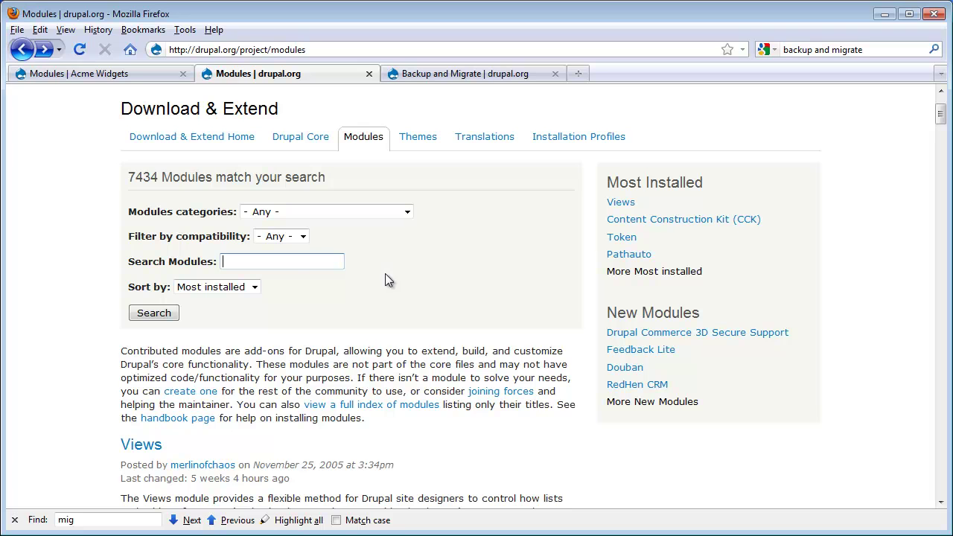
Step: Search the drupal.org modules directory for "backup and migrate"
{"action": "left_click", "coordinate": [273, 262]}
{"action": "type", "text": "back"}
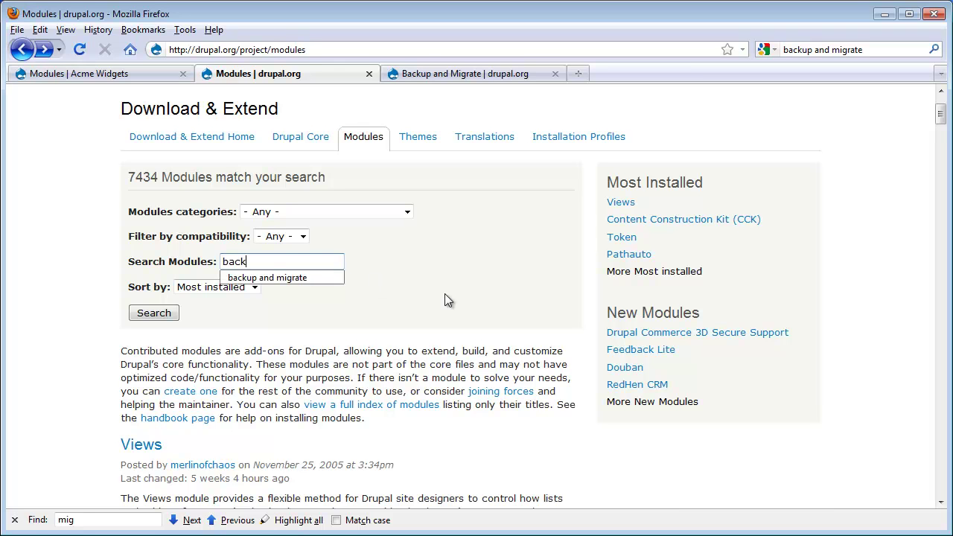
{"action": "key", "text": "Down"}
{"action": "key", "text": "Tab"}
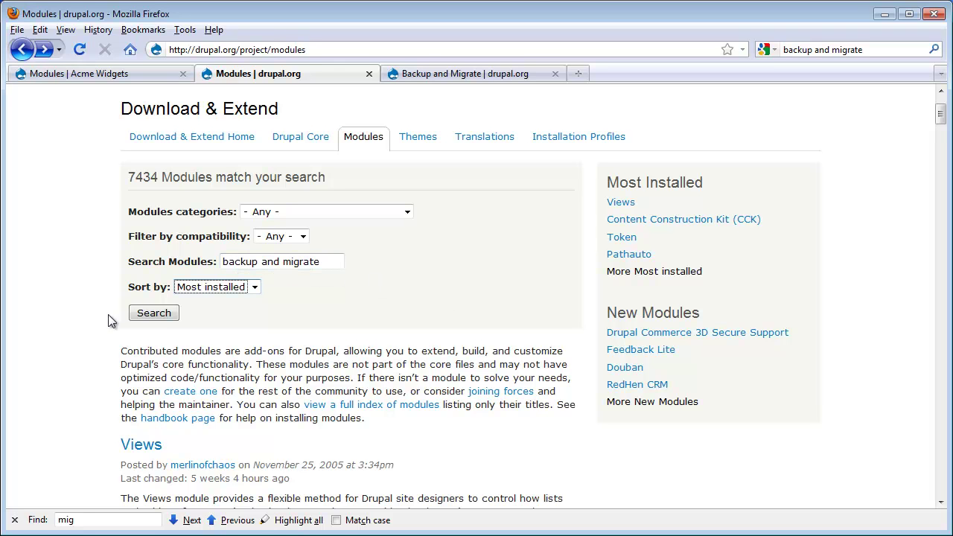
{"action": "left_click", "coordinate": [141, 315]}
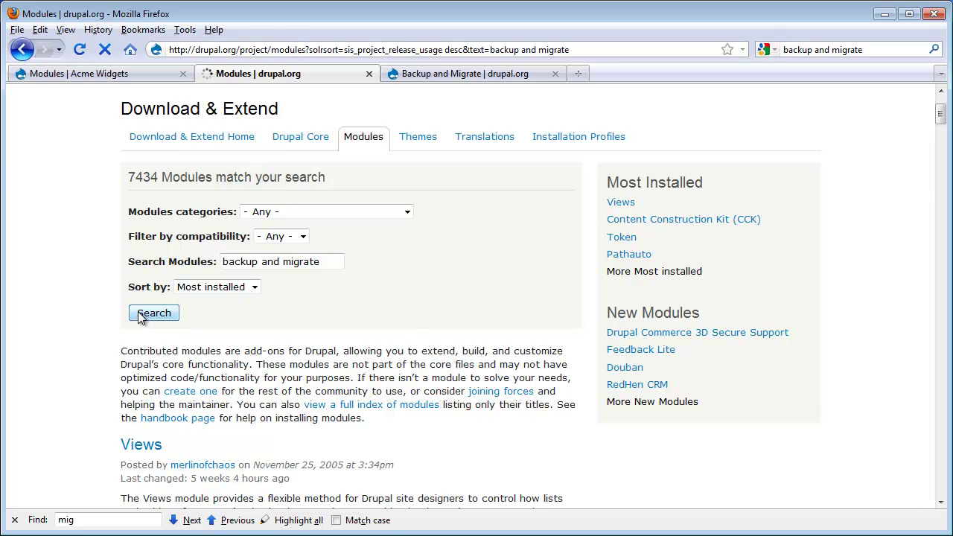
Step: Open the Backup and Migrate project page from the search results
{"action": "scroll", "coordinate": [138, 318], "scroll_direction": "down", "scroll_amount": 6}
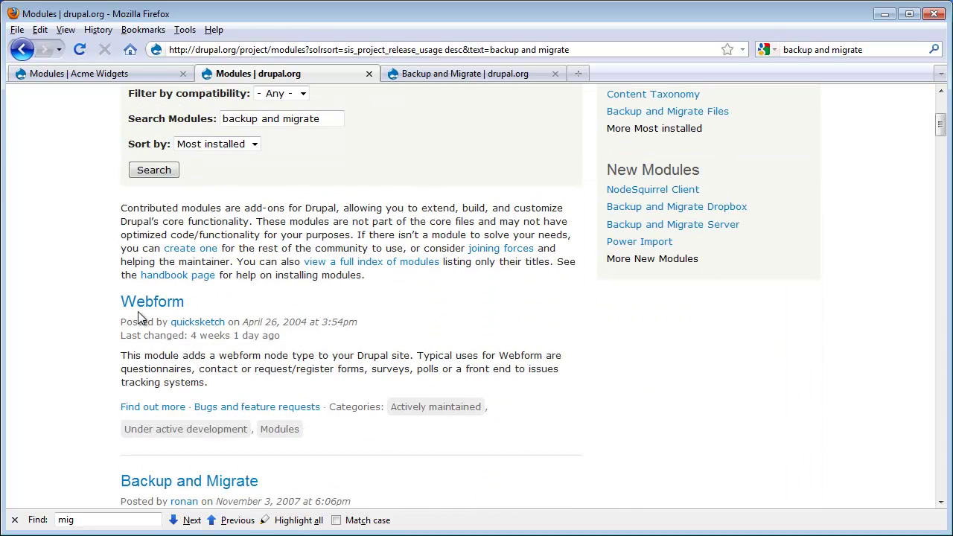
{"action": "scroll", "coordinate": [144, 311], "scroll_direction": "down", "scroll_amount": 4}
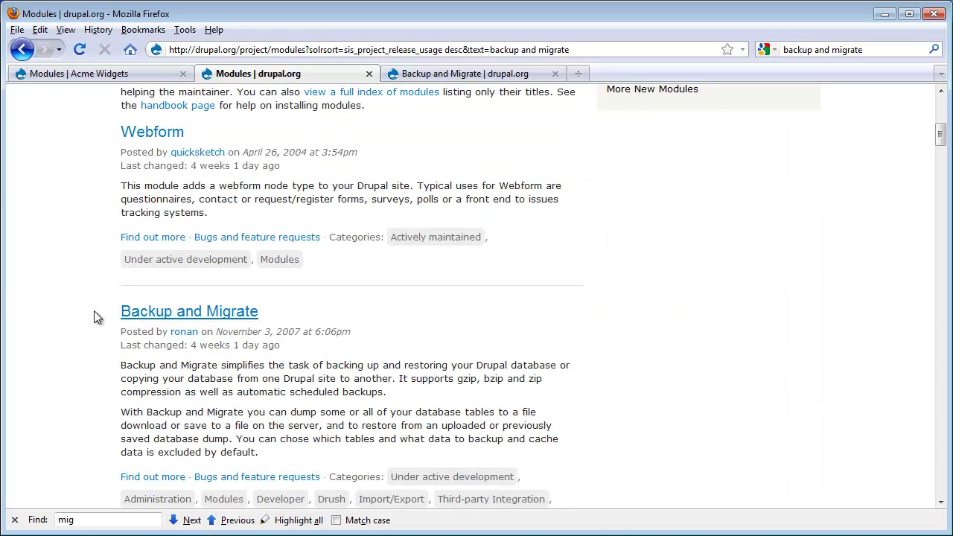
{"action": "left_click", "coordinate": [143, 313]}
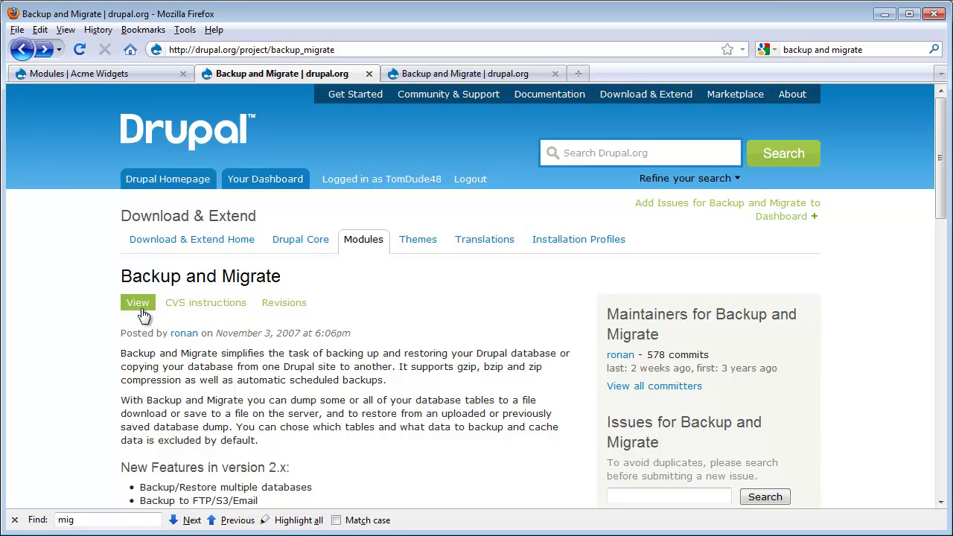
Step: Review the Backup and Migrate project page, examining its features, recommended releases and number of reported installs
{"action": "scroll", "coordinate": [173, 389], "scroll_direction": "down", "scroll_amount": 4}
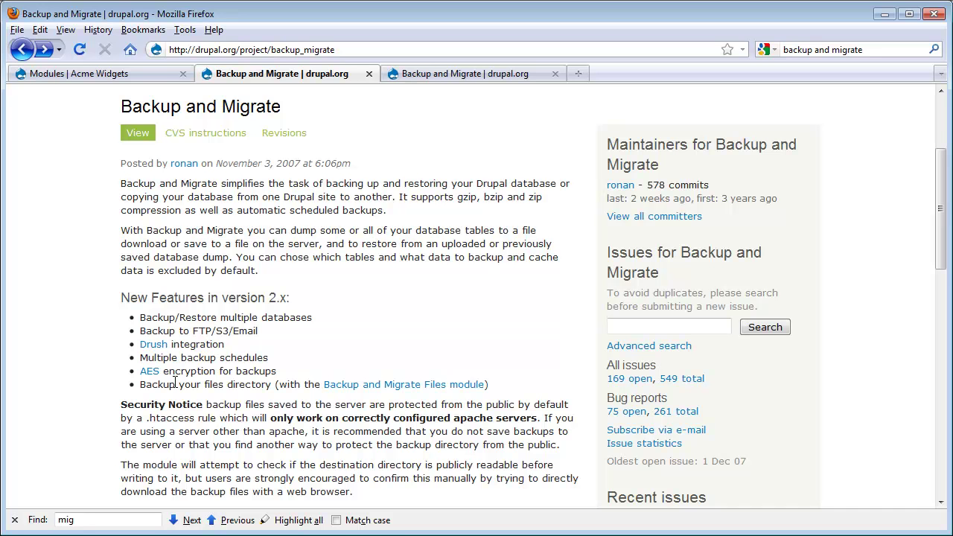
{"action": "scroll", "coordinate": [226, 337], "scroll_direction": "down", "scroll_amount": 8}
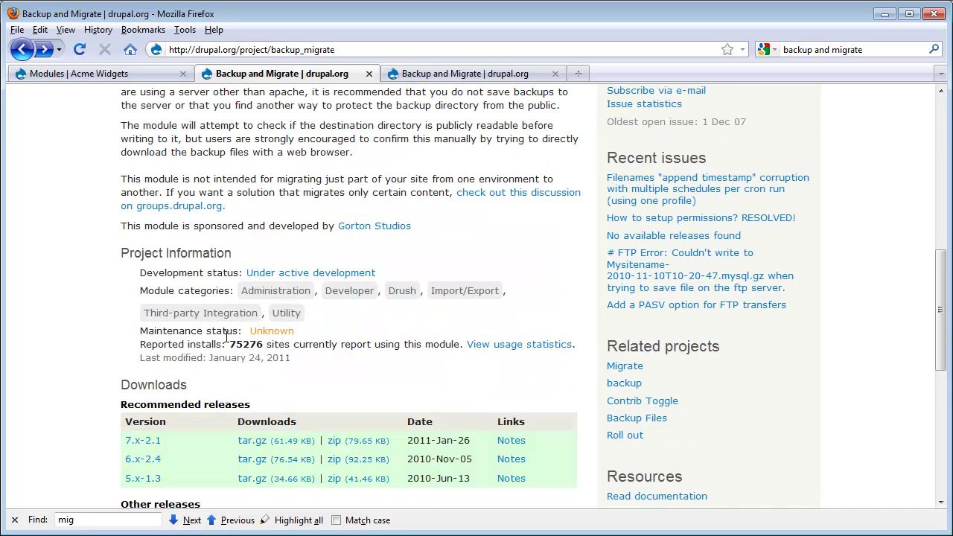
{"action": "scroll", "coordinate": [226, 336], "scroll_direction": "down", "scroll_amount": 2}
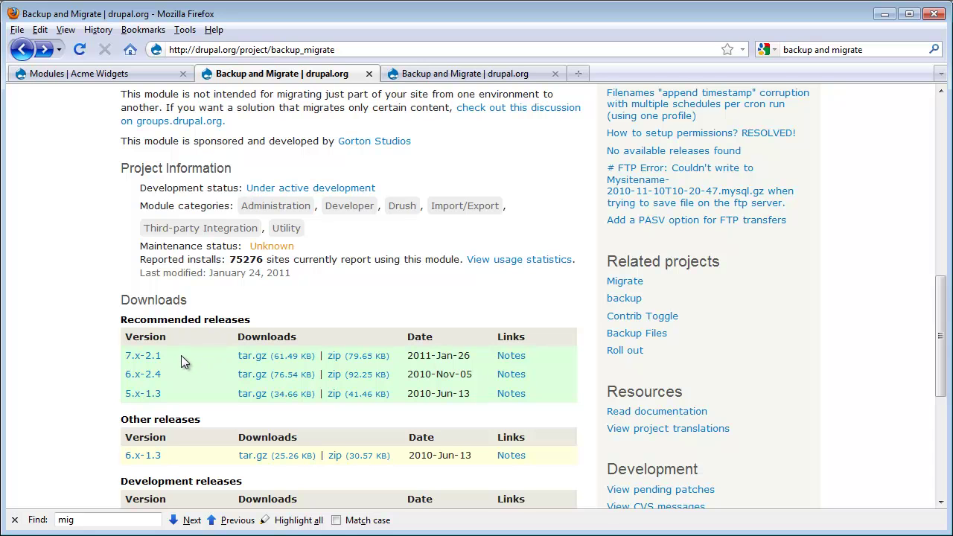
{"action": "left_click_drag", "start_coordinate": [182, 354], "coordinate": [124, 361]}
{"action": "left_click", "coordinate": [100, 391]}
{"action": "left_click_drag", "start_coordinate": [265, 259], "coordinate": [230, 259]}
{"action": "left_click", "coordinate": [328, 273]}
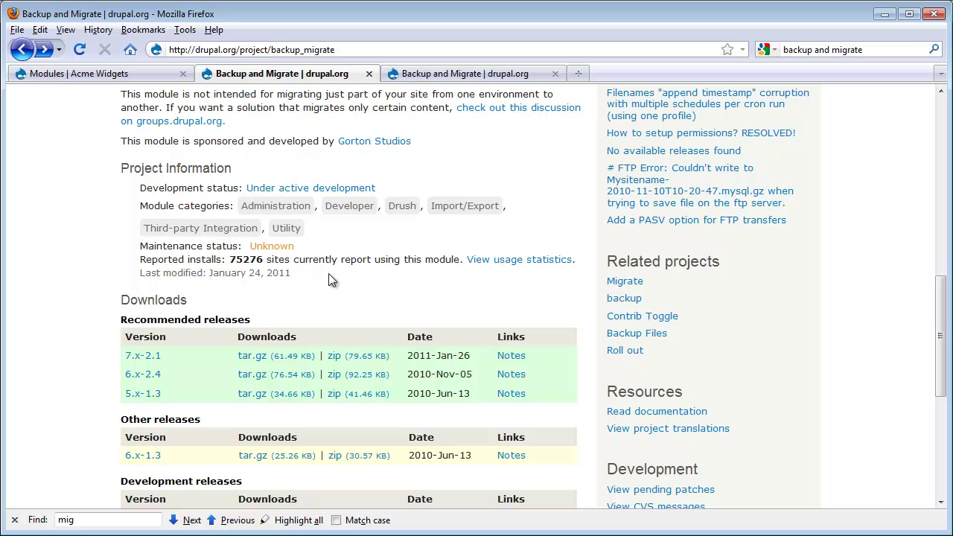
Step: View the weekly usage statistics for Backup and Migrate, including the chart by API version, and return to the project page
{"action": "left_click", "coordinate": [480, 260]}
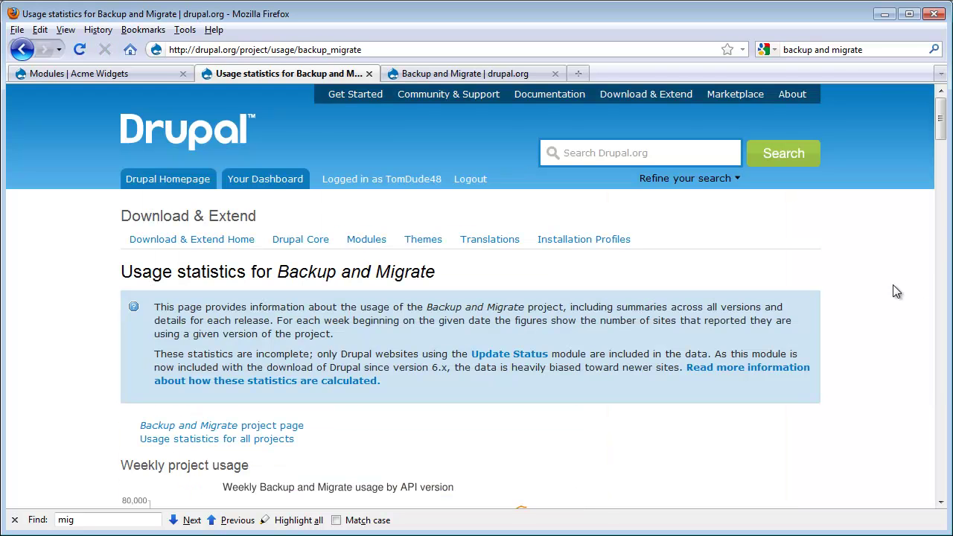
{"action": "scroll", "coordinate": [864, 260], "scroll_direction": "down", "scroll_amount": 6}
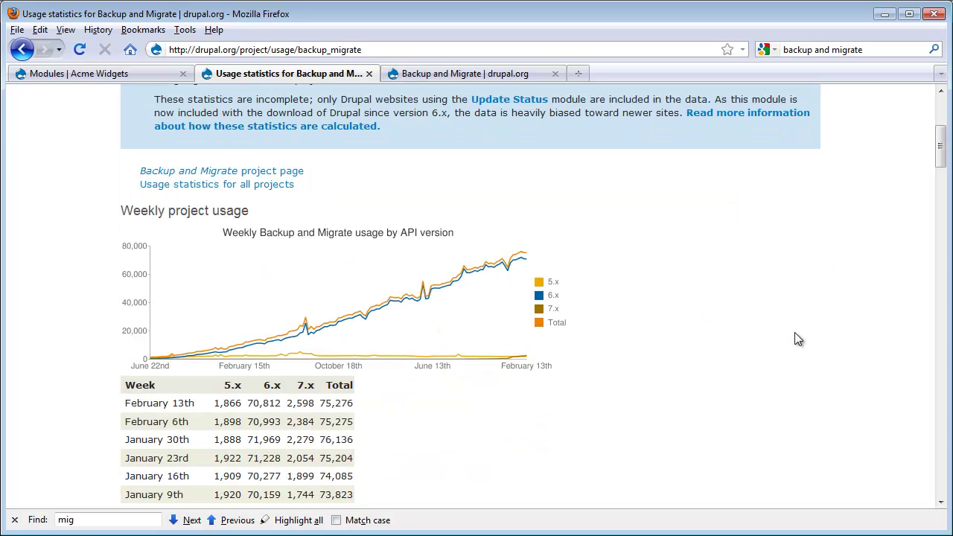
{"action": "scroll", "coordinate": [819, 325], "scroll_direction": "up", "scroll_amount": 6}
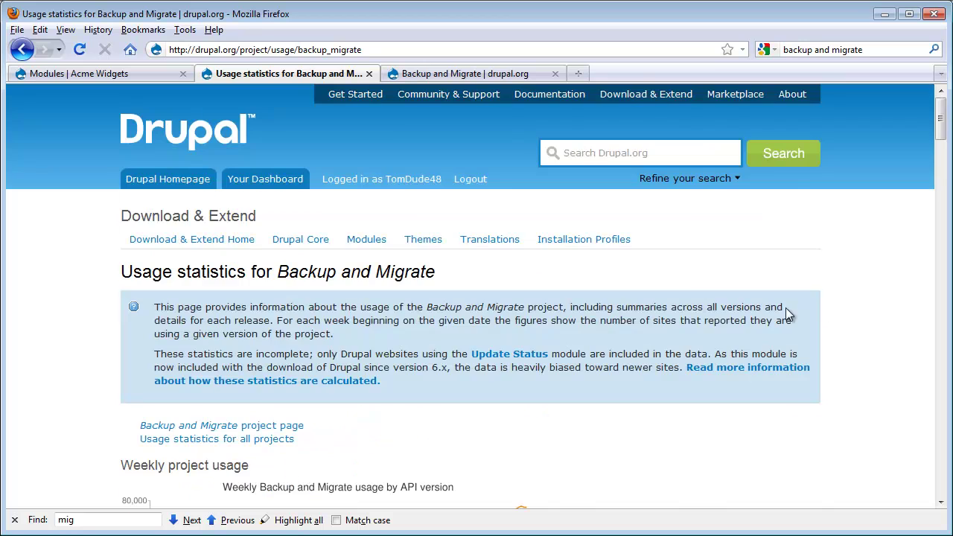
{"action": "left_click", "coordinate": [22, 49]}
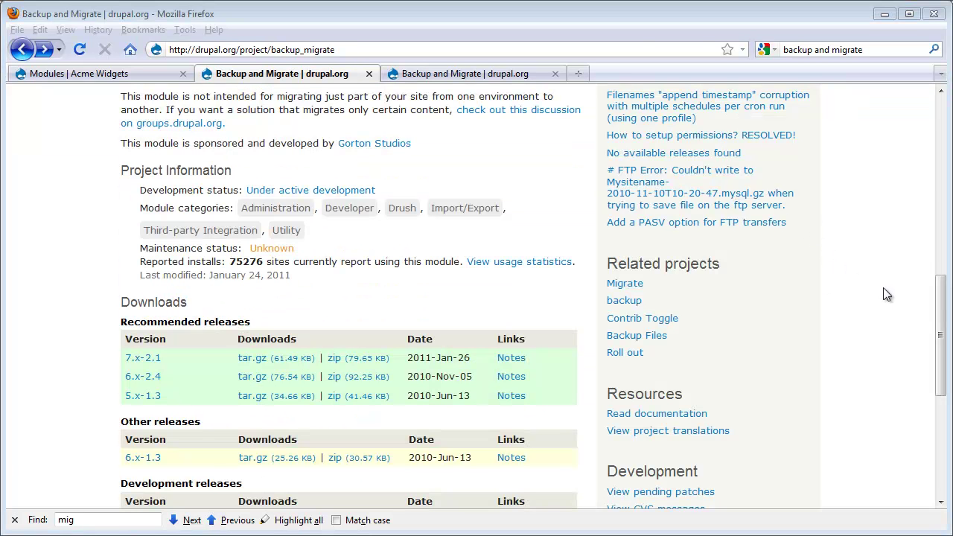
Step: Look through the list of all open issues for Backup and Migrate and return to the project page
{"action": "left_click_drag", "start_coordinate": [940, 325], "coordinate": [939, 252]}
{"action": "left_click", "coordinate": [629, 185]}
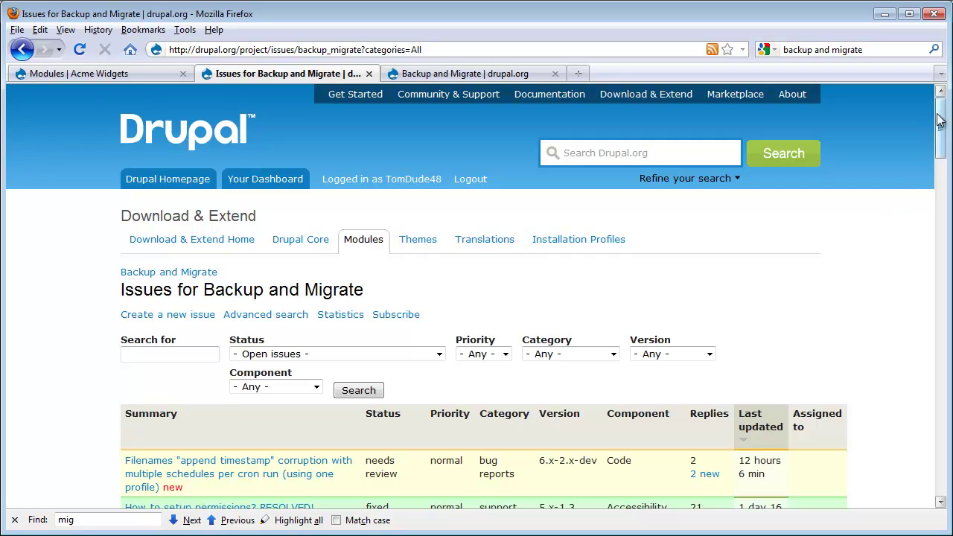
{"action": "left_click_drag", "start_coordinate": [941, 123], "coordinate": [924, 183]}
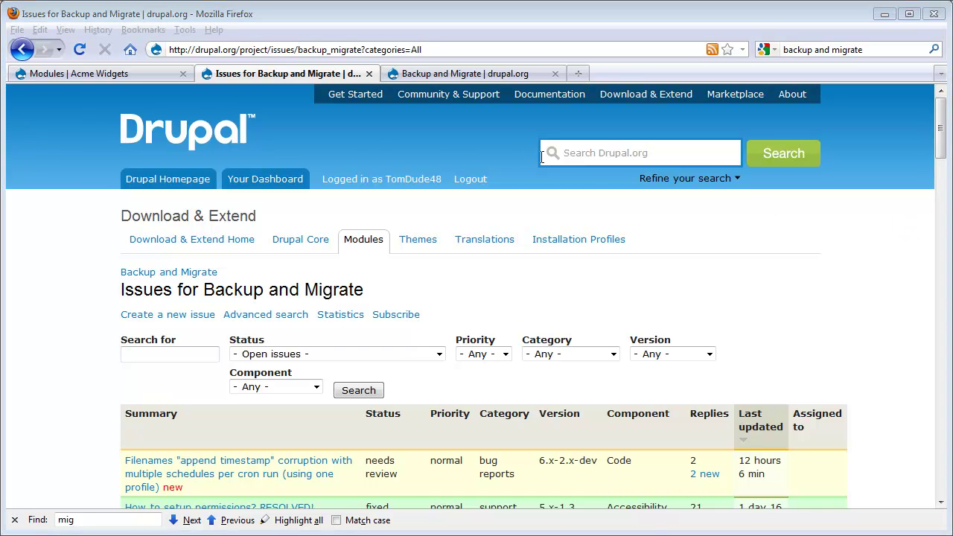
{"action": "left_click", "coordinate": [24, 51]}
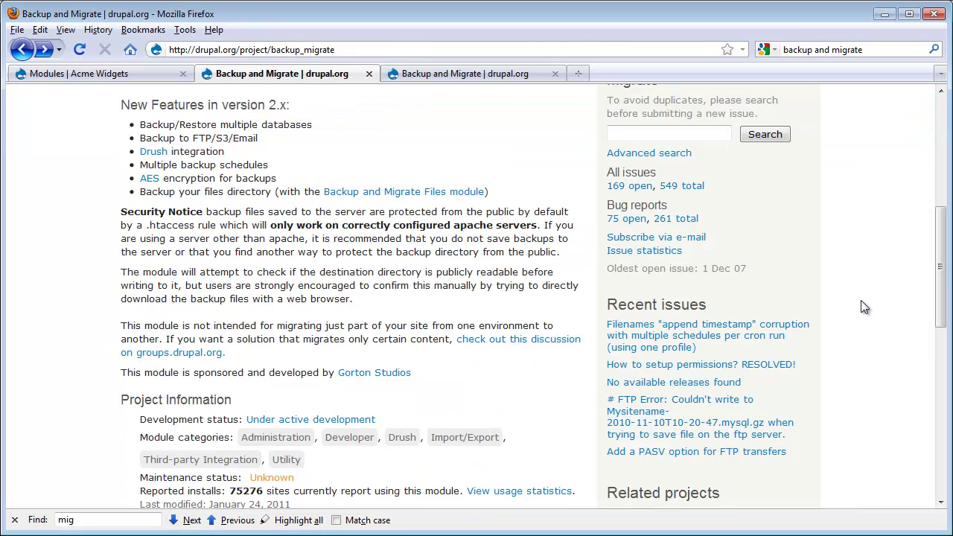
Step: Copy the link address of the tar.gz download for the recommended 7.x-2.1 release
{"action": "scroll", "coordinate": [861, 298], "scroll_direction": "down", "scroll_amount": 5}
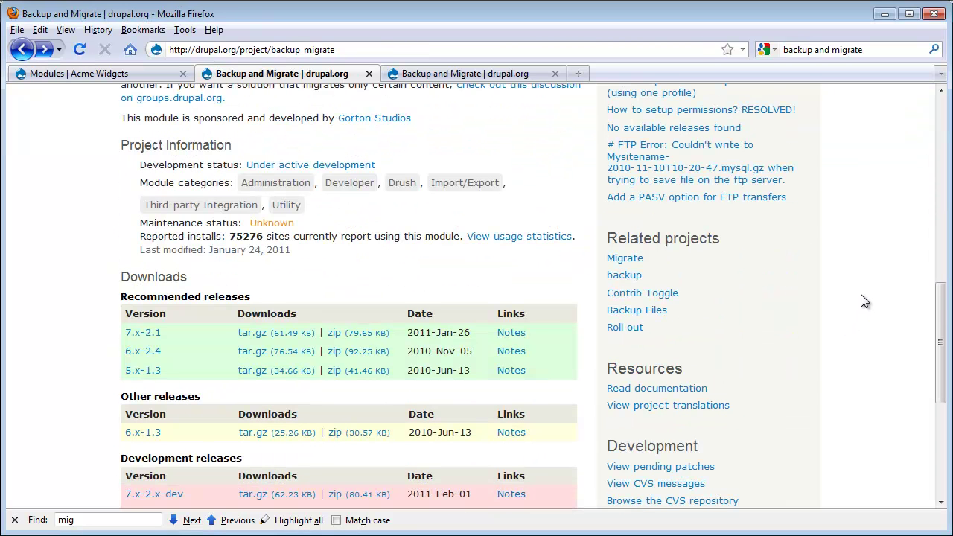
{"action": "right_click", "coordinate": [245, 336]}
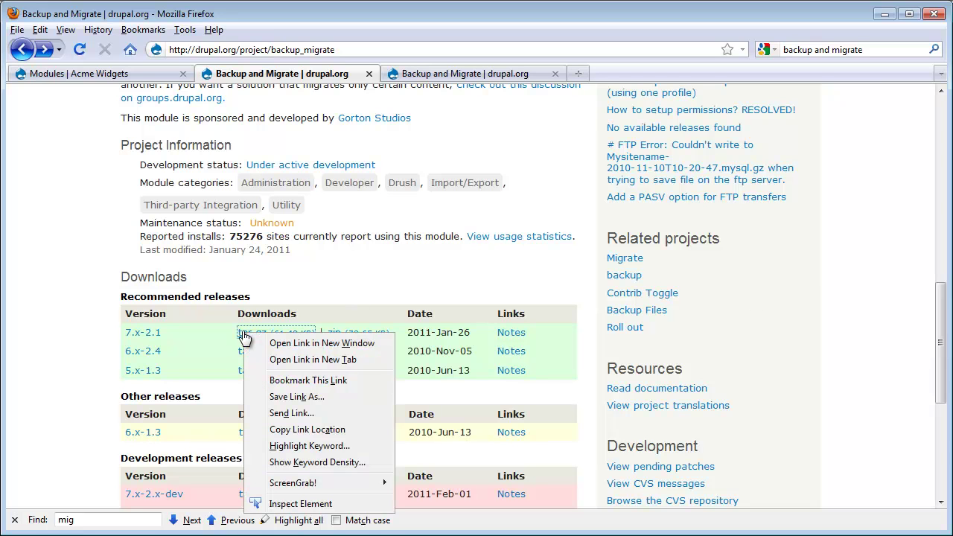
{"action": "left_click", "coordinate": [274, 430]}
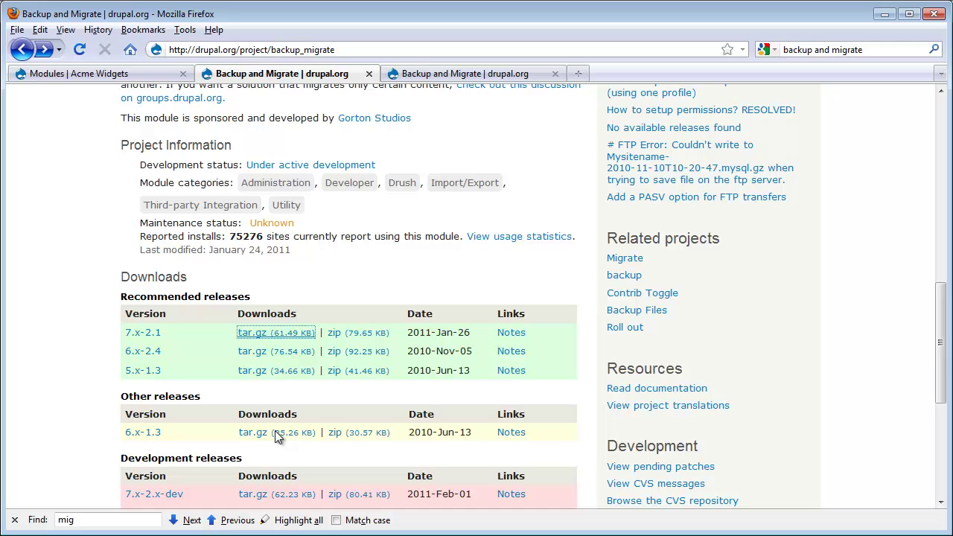
Step: Return to the Acme Widgets Modules page and open the form for installing a new module
{"action": "left_click", "coordinate": [125, 75]}
{"action": "scroll", "coordinate": [537, 415], "scroll_direction": "up", "scroll_amount": 10}
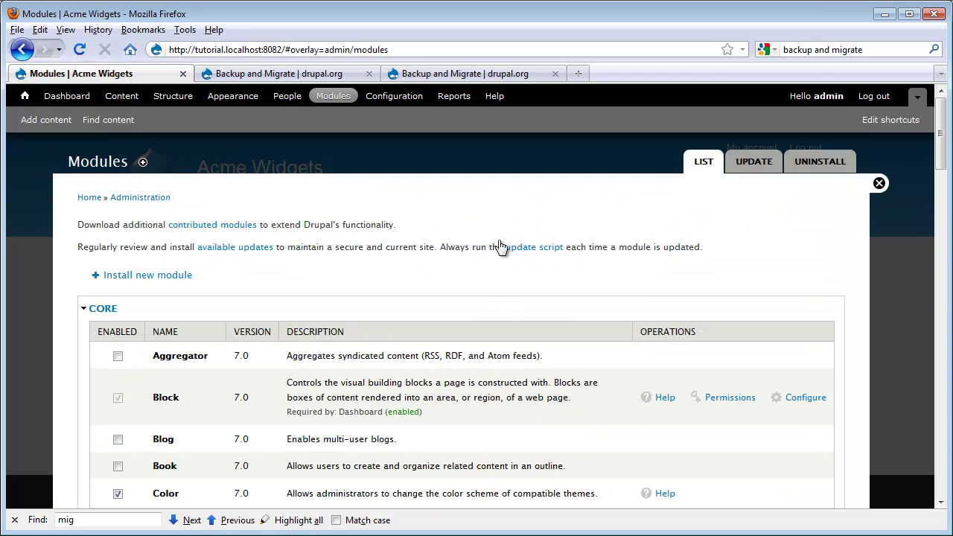
{"action": "left_click", "coordinate": [147, 275]}
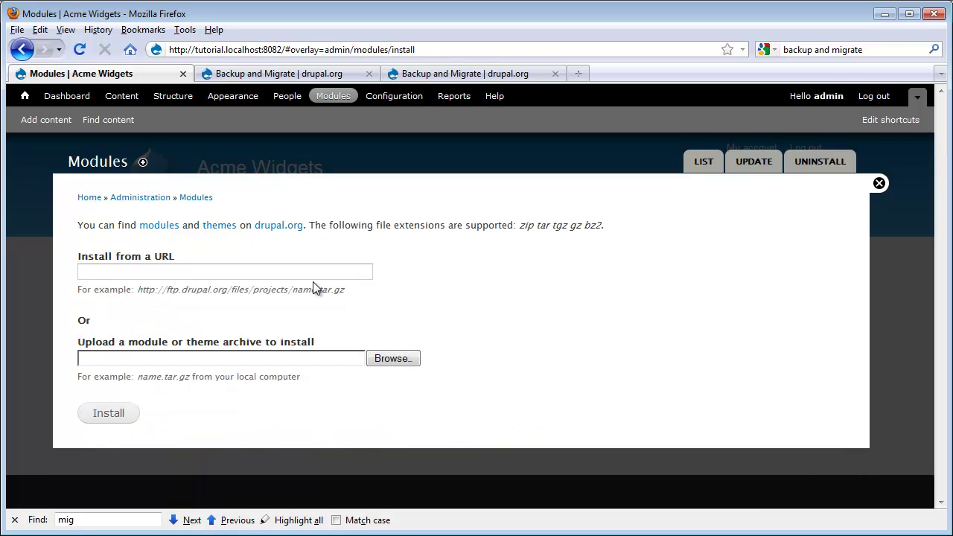
Step: Install the Backup and Migrate module on the site from the copied download URL
{"action": "right_click", "coordinate": [230, 273]}
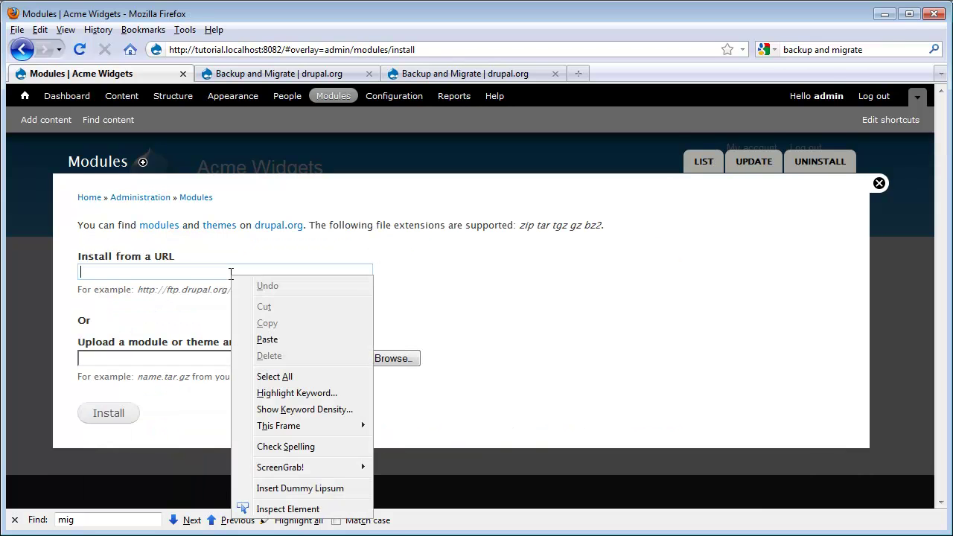
{"action": "left_click", "coordinate": [267, 339]}
{"action": "left_click", "coordinate": [117, 418]}
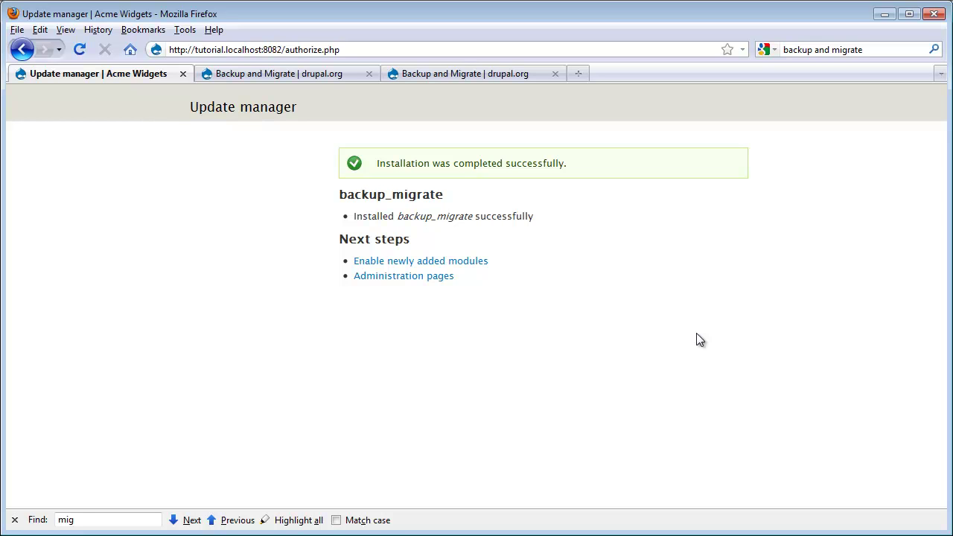
Step: Return to the site's Modules page, enable Backup and Migrate in the Other group, and save the configuration
{"action": "left_click", "coordinate": [372, 277]}
{"action": "left_click", "coordinate": [24, 99]}
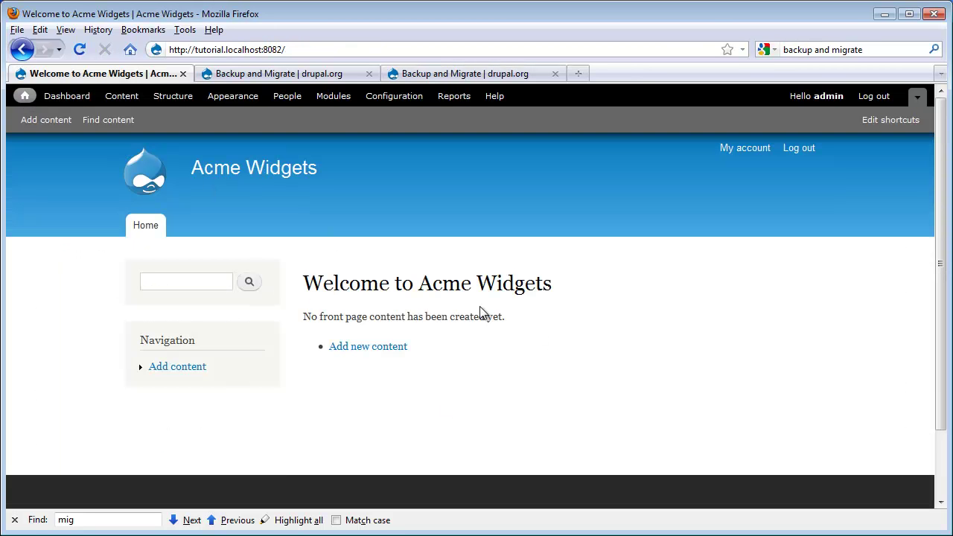
{"action": "left_click", "coordinate": [322, 96]}
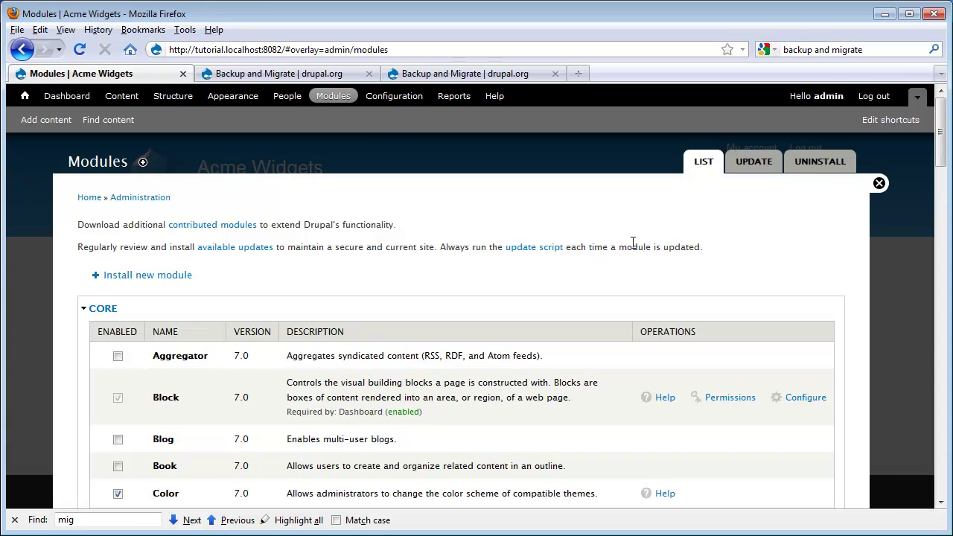
{"action": "scroll", "coordinate": [633, 242], "scroll_direction": "down", "scroll_amount": 20}
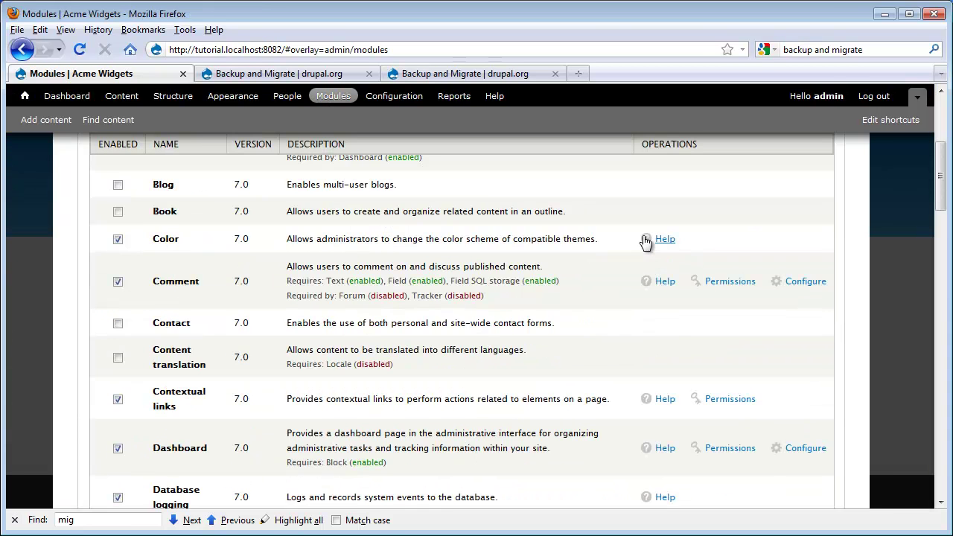
{"action": "scroll", "coordinate": [645, 242], "scroll_direction": "down", "scroll_amount": 15}
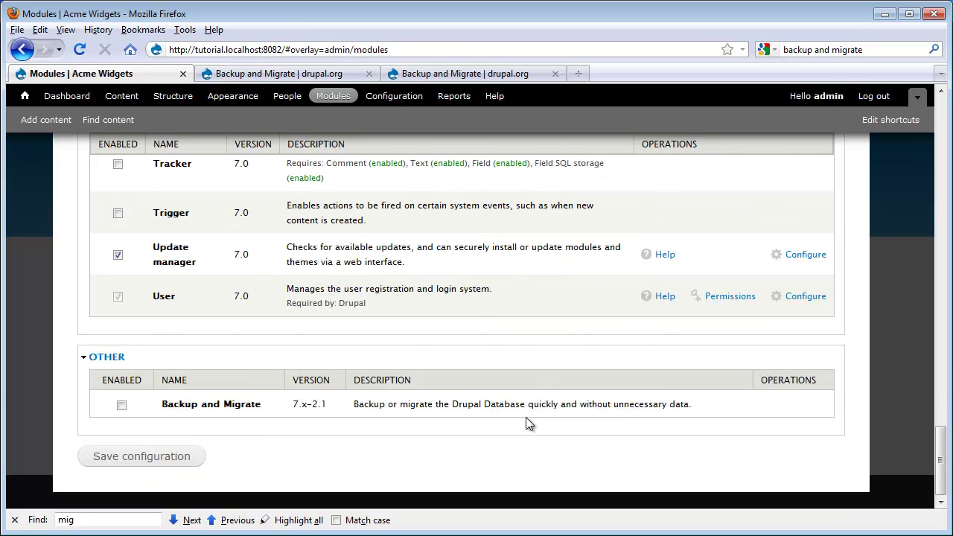
{"action": "left_click", "coordinate": [122, 405]}
{"action": "left_click", "coordinate": [128, 457]}
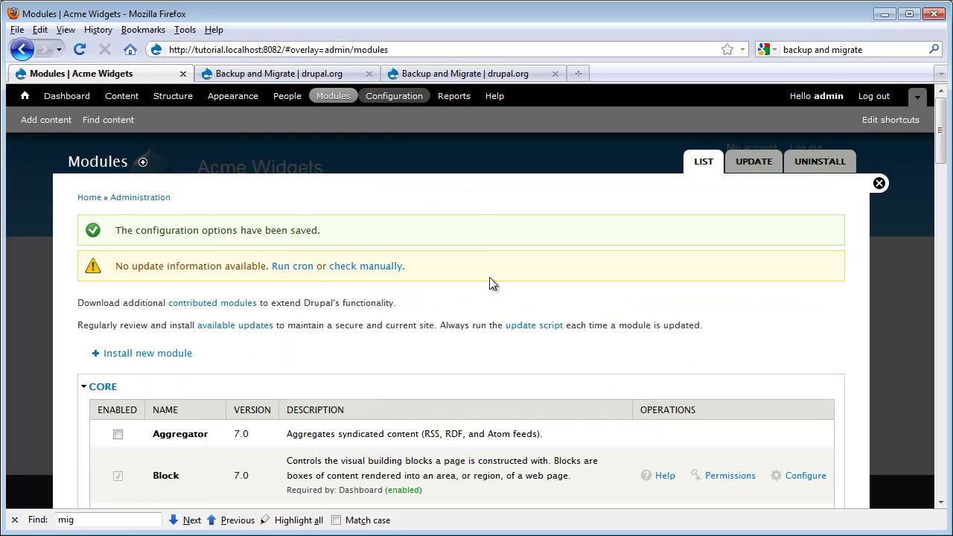
Step: Open the Backup and Migrate page in the site's system configuration
{"action": "left_click", "coordinate": [404, 97]}
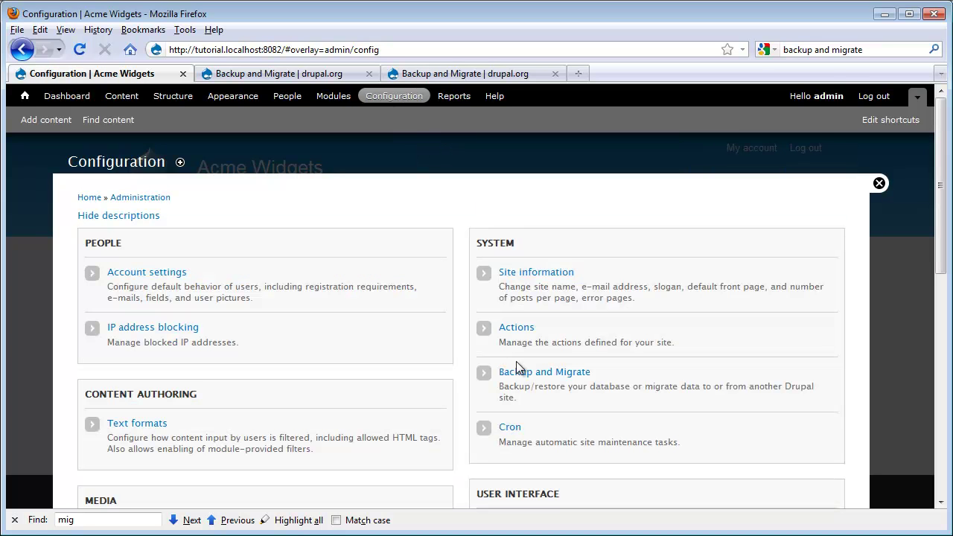
{"action": "left_click", "coordinate": [569, 373]}
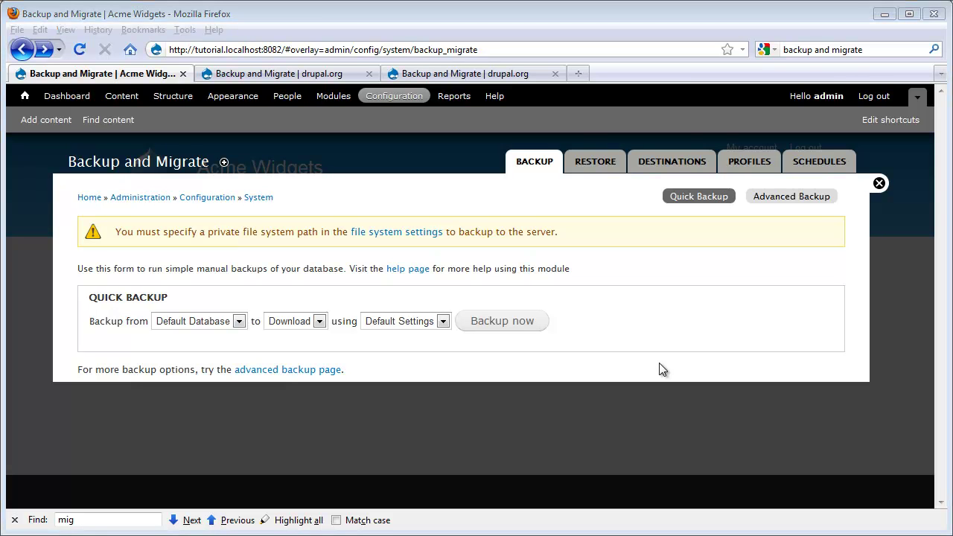
Step: Look through the enabled and disabled themes on the site's Appearance page
{"action": "left_click", "coordinate": [244, 100]}
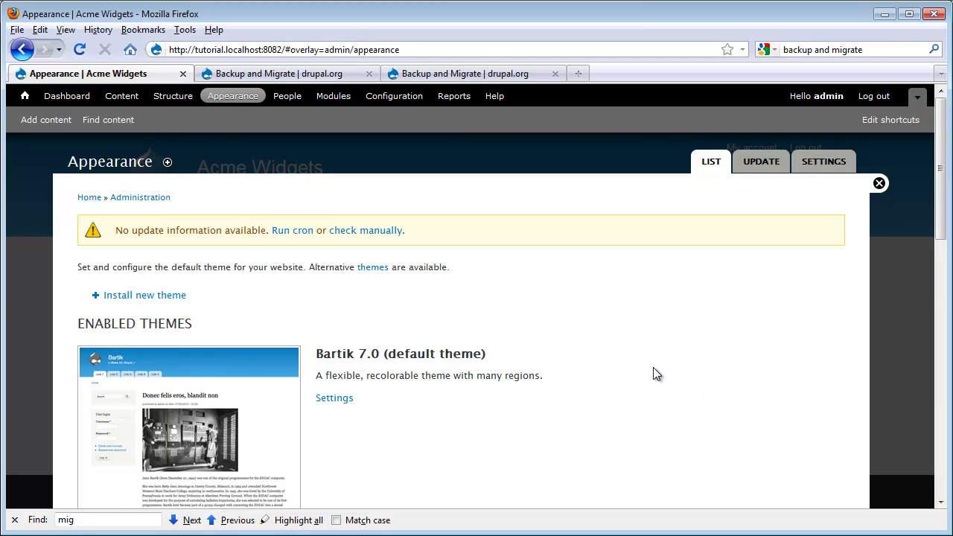
{"action": "scroll", "coordinate": [652, 366], "scroll_direction": "down", "scroll_amount": 2}
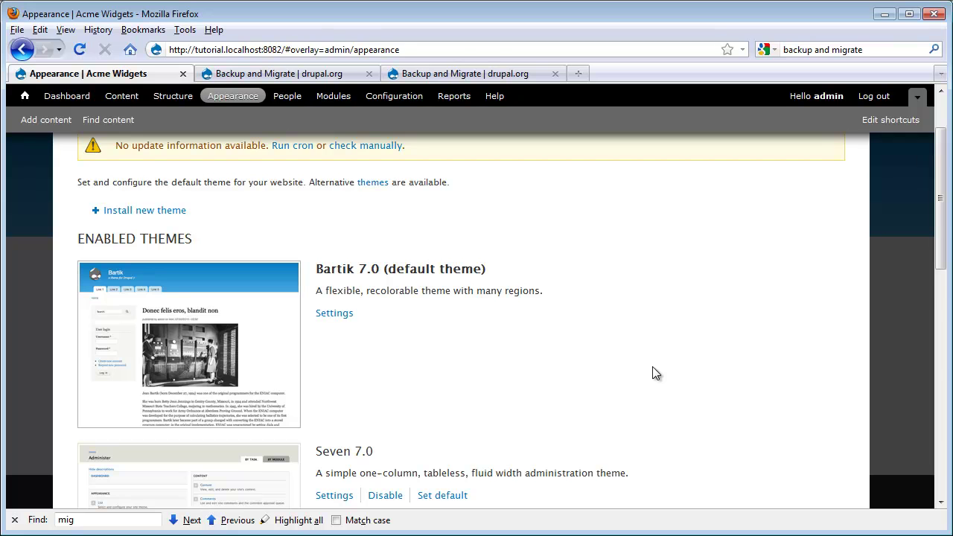
{"action": "scroll", "coordinate": [652, 374], "scroll_direction": "down", "scroll_amount": 2}
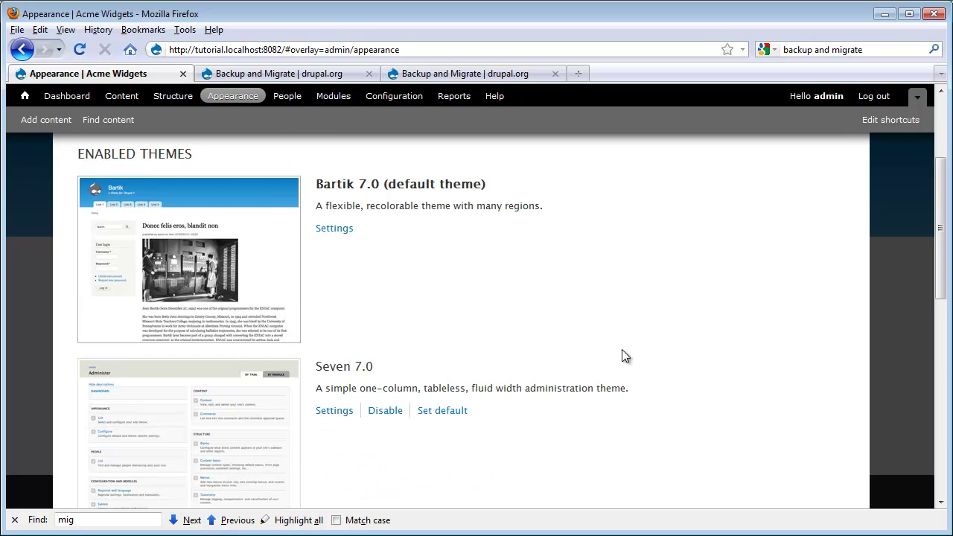
{"action": "scroll", "coordinate": [640, 355], "scroll_direction": "down", "scroll_amount": 8}
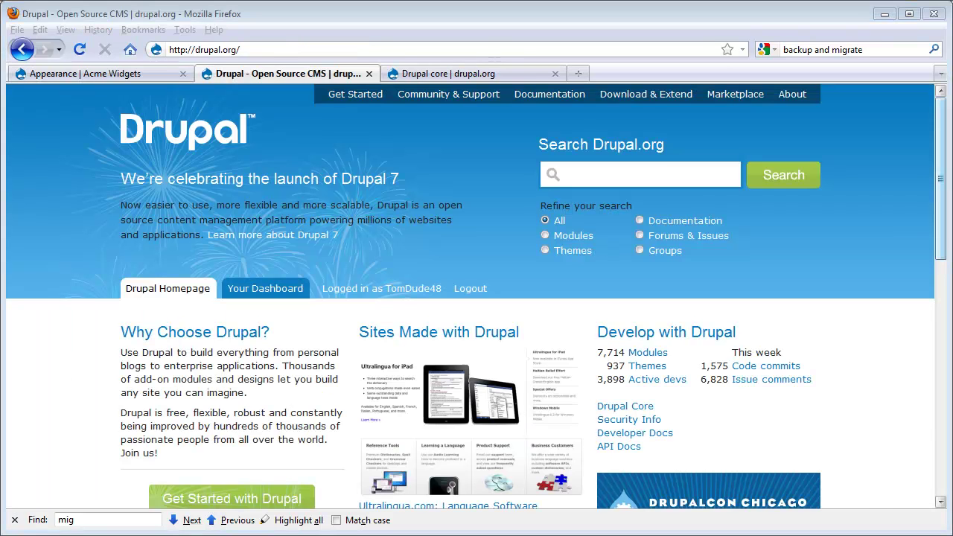
Step: Open the theme listing in drupal.org's Download & Extend section and filter it by 7.x compatibility
{"action": "left_click", "coordinate": [640, 102]}
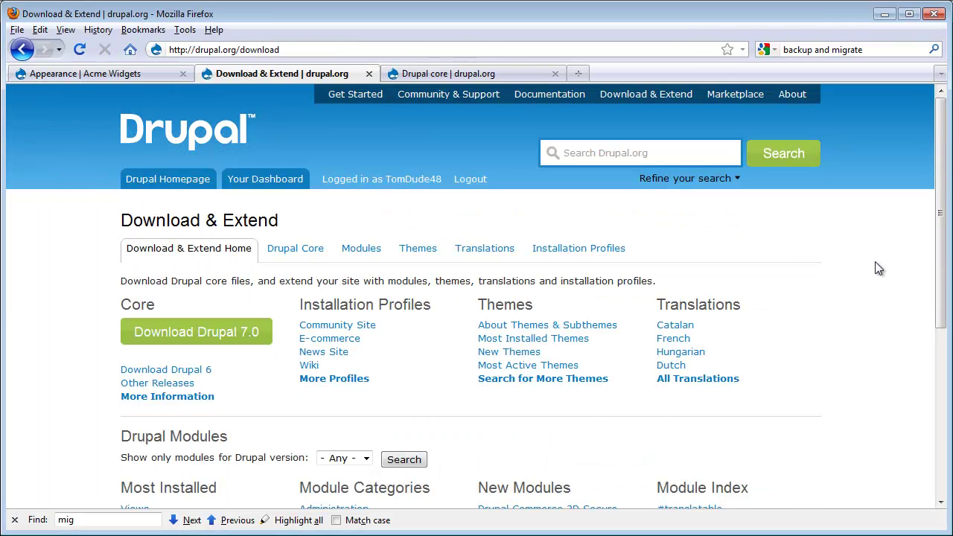
{"action": "left_click", "coordinate": [418, 249]}
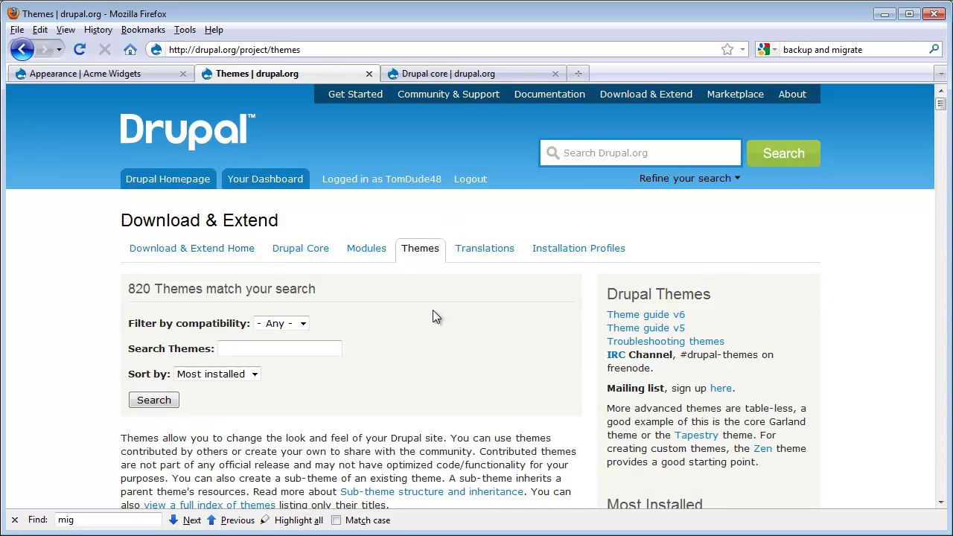
{"action": "left_click", "coordinate": [303, 323]}
{"action": "left_click", "coordinate": [278, 346]}
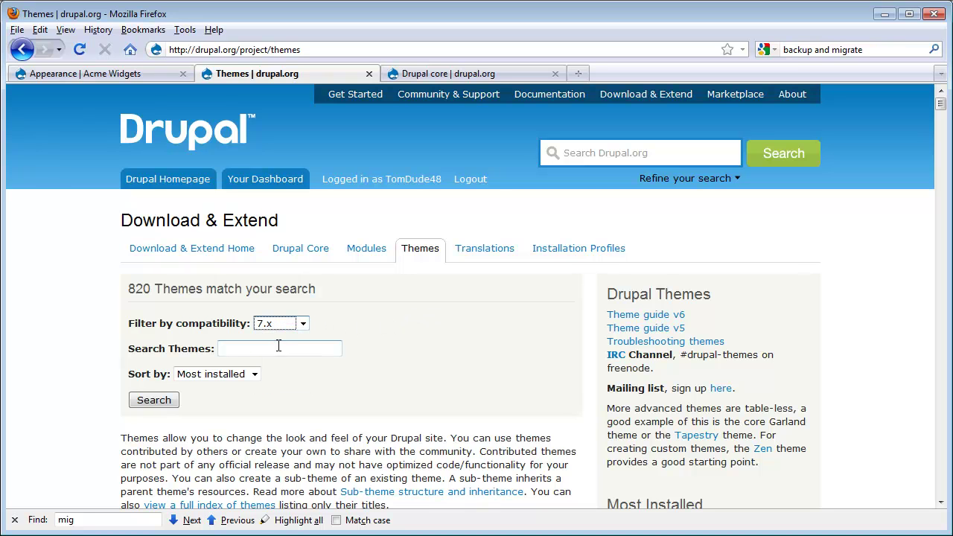
{"action": "left_click", "coordinate": [160, 401]}
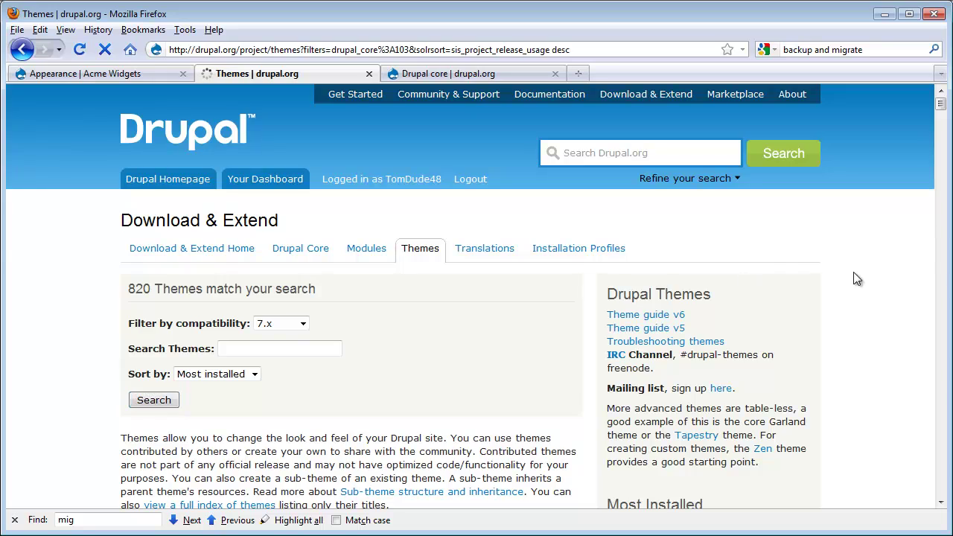
Step: Look through the descriptions and previews of the 7.x-compatible themes and return to the start of the list
{"action": "scroll", "coordinate": [848, 266], "scroll_direction": "down", "scroll_amount": 6}
{"action": "scroll", "coordinate": [845, 262], "scroll_direction": "down", "scroll_amount": 20}
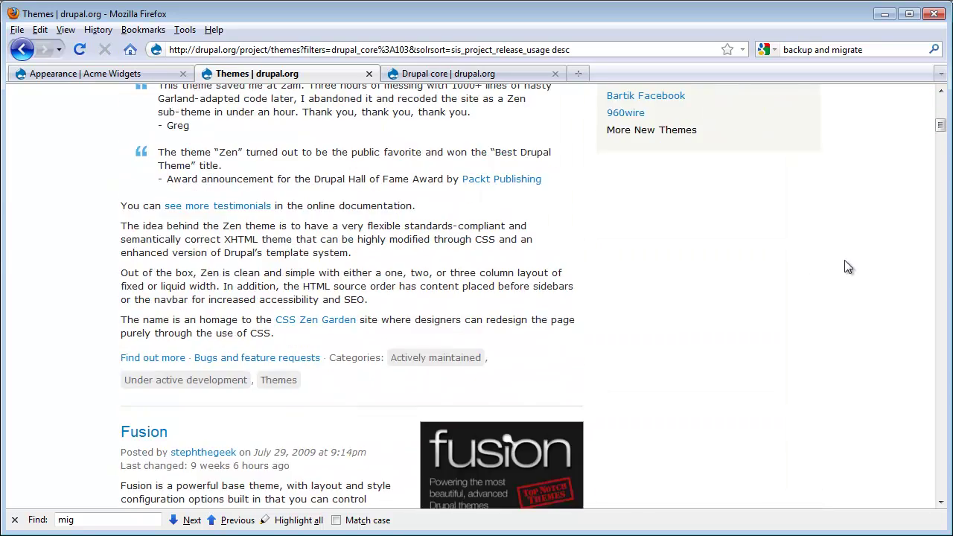
{"action": "scroll", "coordinate": [847, 265], "scroll_direction": "down", "scroll_amount": 20}
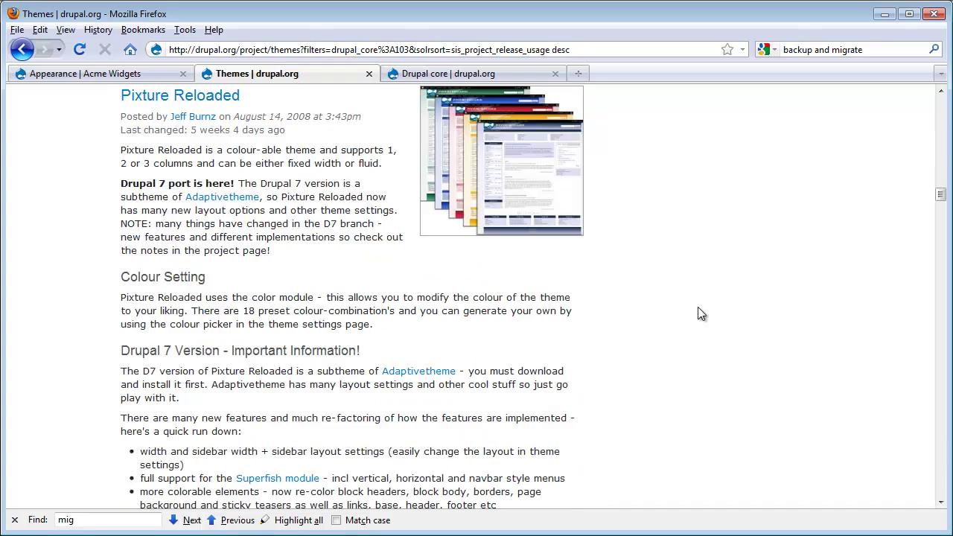
{"action": "scroll", "coordinate": [699, 308], "scroll_direction": "down", "scroll_amount": 15}
{"action": "scroll", "coordinate": [803, 336], "scroll_direction": "up", "scroll_amount": 20}
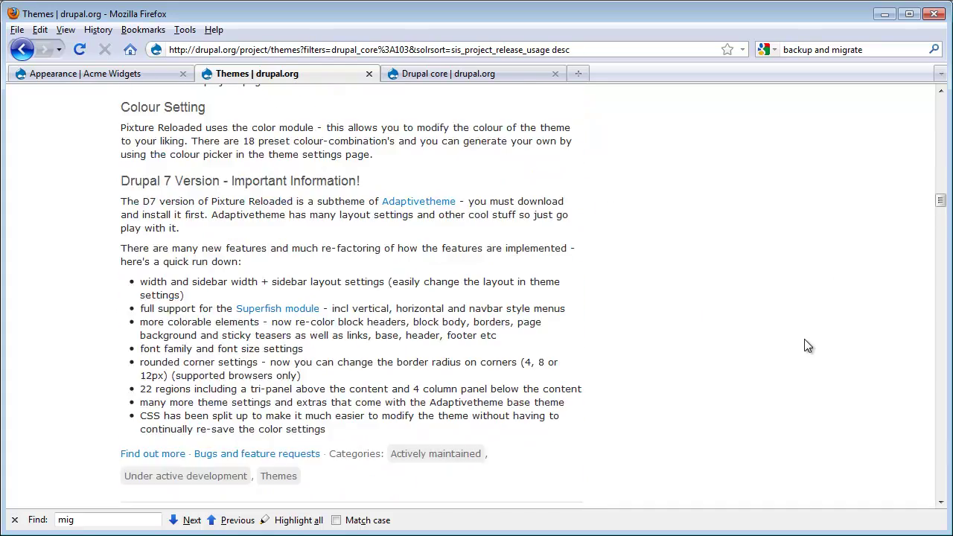
{"action": "scroll", "coordinate": [807, 328], "scroll_direction": "up", "scroll_amount": 12}
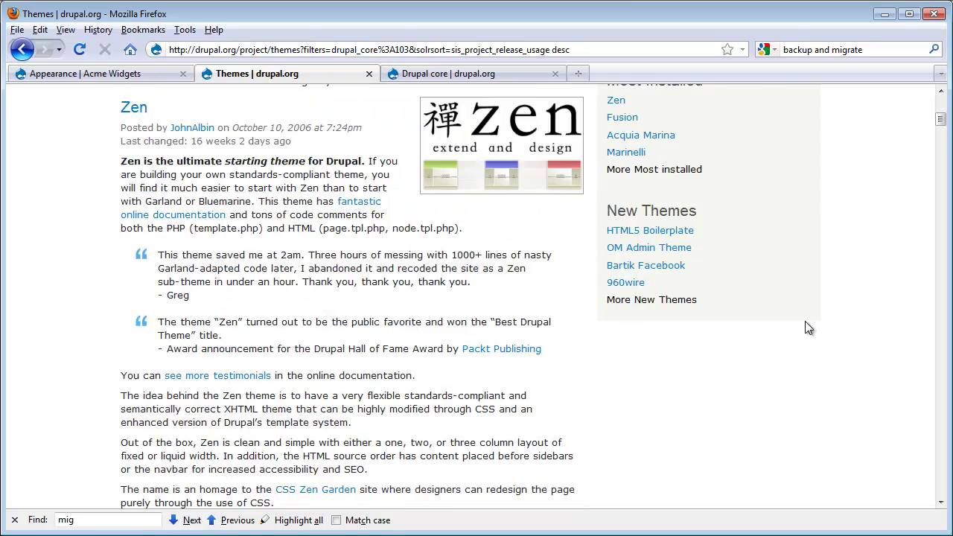
{"action": "scroll", "coordinate": [836, 324], "scroll_direction": "down", "scroll_amount": 3}
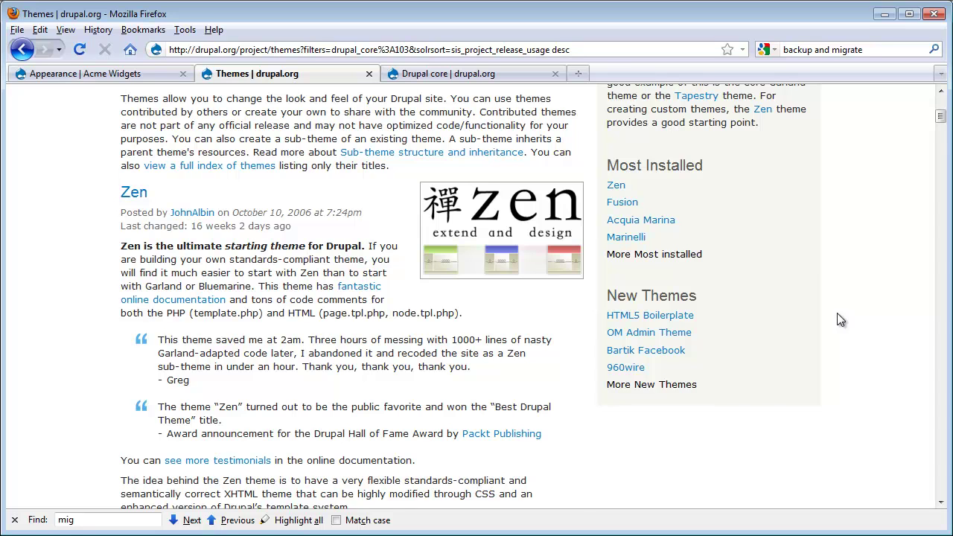
Step: Open the Marinelli theme's project page and copy the link address of its 7.x-3.0-beta8 tar.gz download
{"action": "scroll", "coordinate": [819, 324], "scroll_direction": "down", "scroll_amount": 15}
{"action": "scroll", "coordinate": [816, 328], "scroll_direction": "down", "scroll_amount": 3}
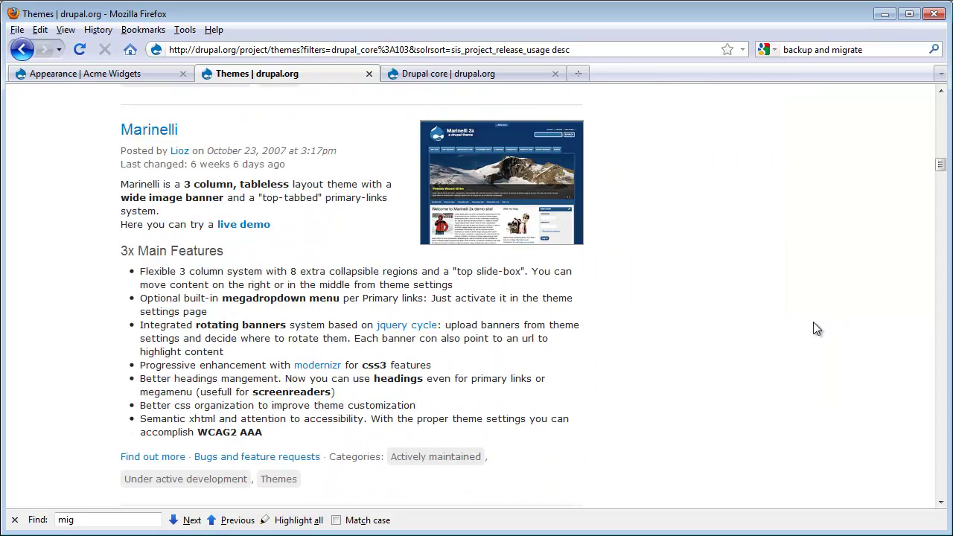
{"action": "left_click", "coordinate": [148, 131]}
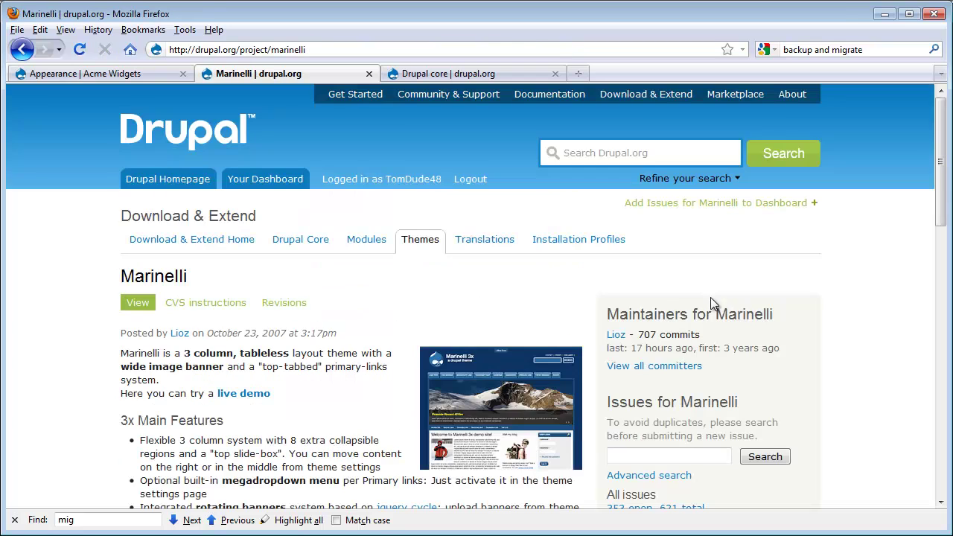
{"action": "scroll", "coordinate": [848, 324], "scroll_direction": "down", "scroll_amount": 10}
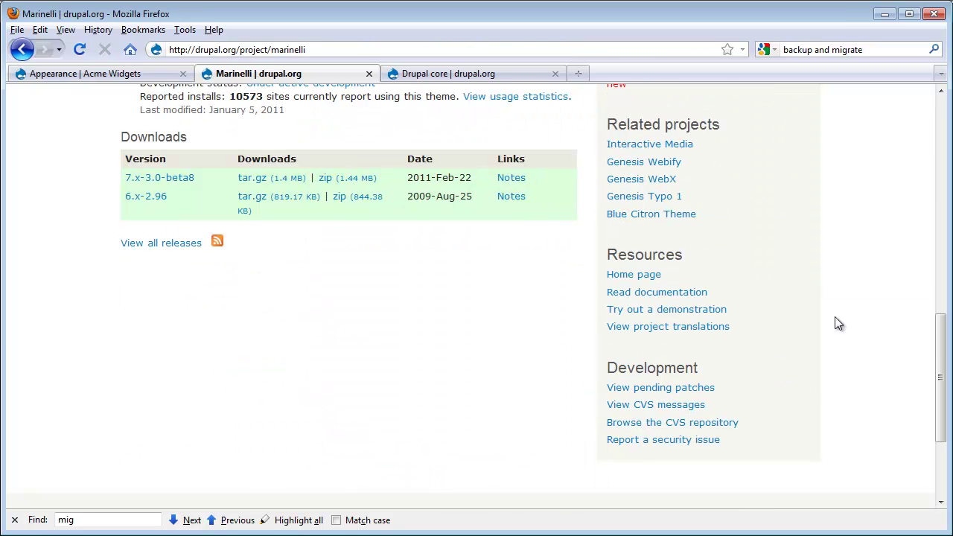
{"action": "right_click", "coordinate": [256, 182]}
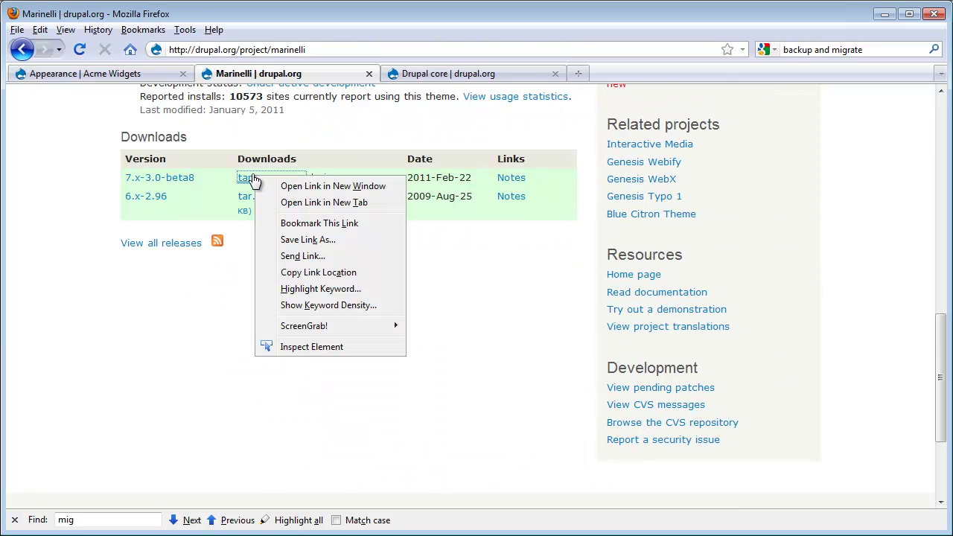
{"action": "left_click", "coordinate": [280, 272]}
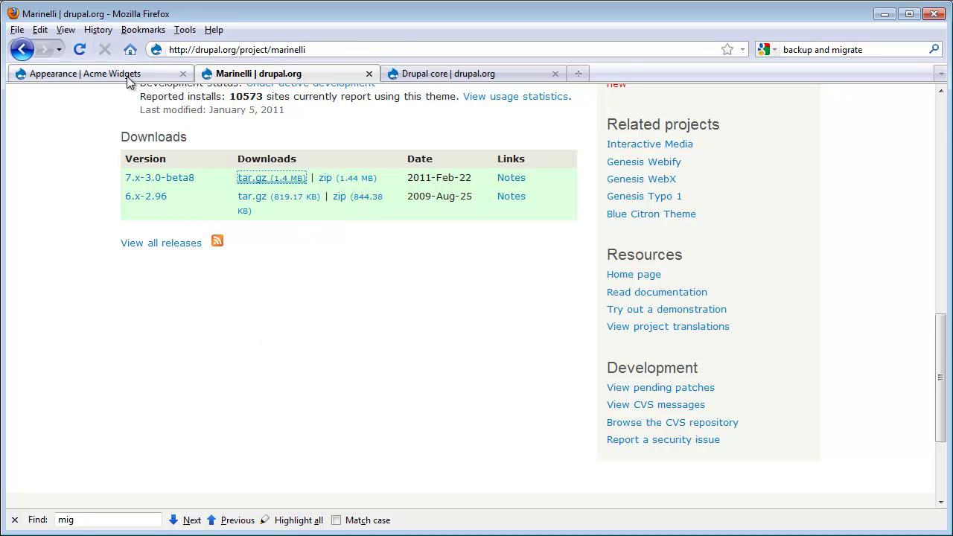
Step: Switch back to the Acme Widgets Appearance page and install the Marinelli theme from the copied download URL
{"action": "left_click", "coordinate": [126, 74]}
{"action": "scroll", "coordinate": [617, 354], "scroll_direction": "up", "scroll_amount": 2}
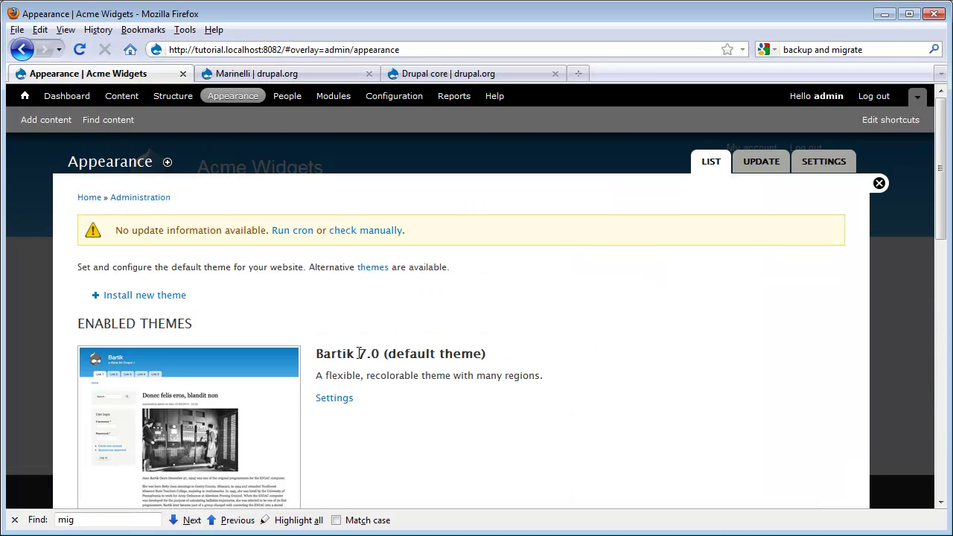
{"action": "left_click", "coordinate": [156, 296]}
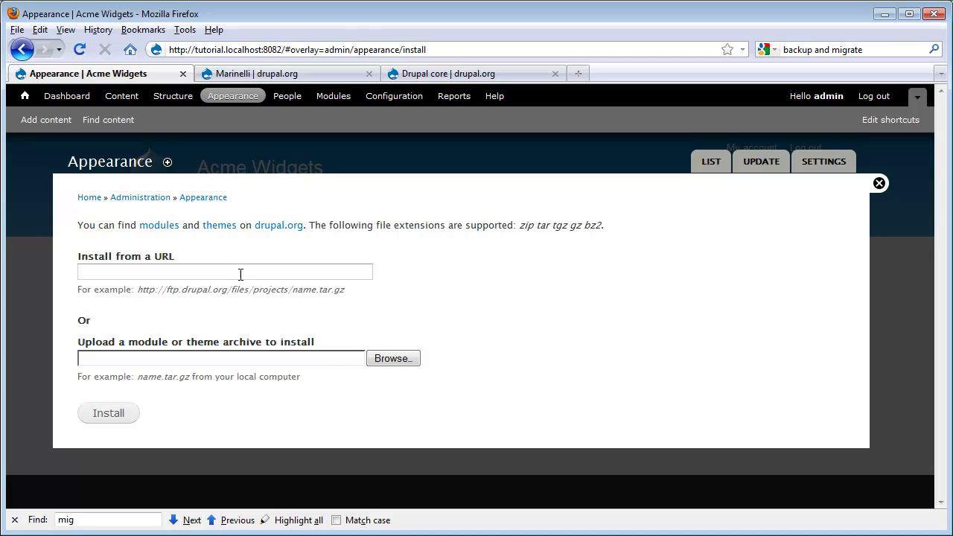
{"action": "right_click", "coordinate": [240, 272]}
{"action": "left_click", "coordinate": [272, 337]}
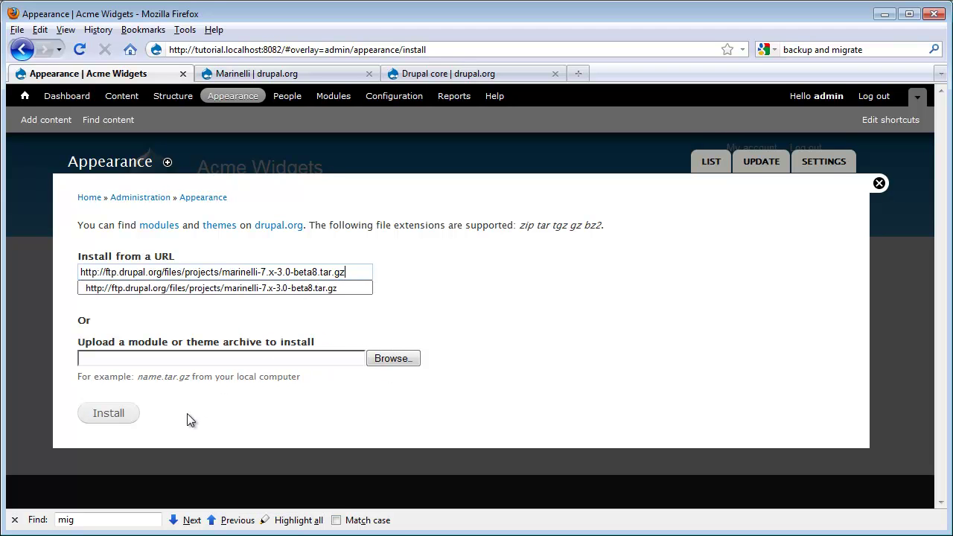
{"action": "left_click", "coordinate": [108, 413]}
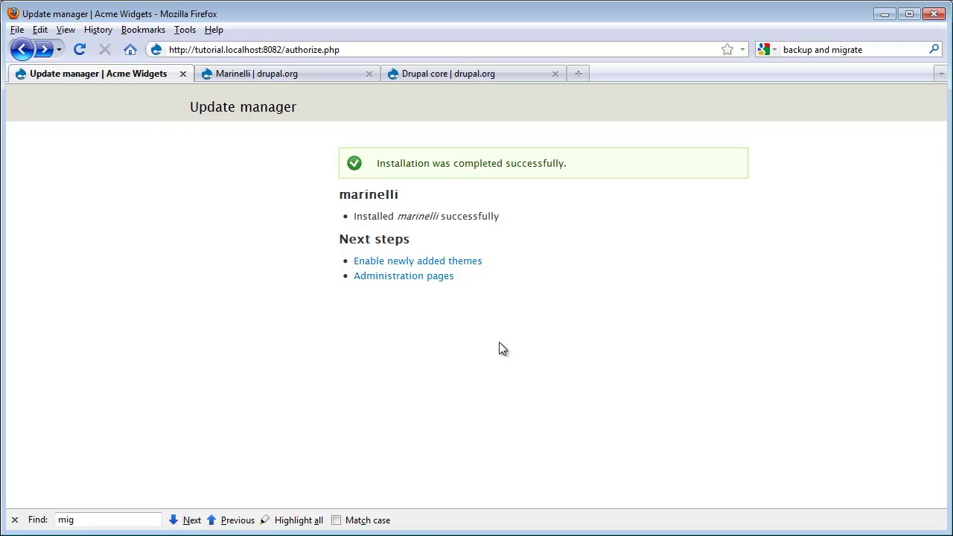
Step: Enable the newly installed Marinelli 7.x-3.0-beta8 theme as the site's default and return to the front page
{"action": "left_click", "coordinate": [437, 279]}
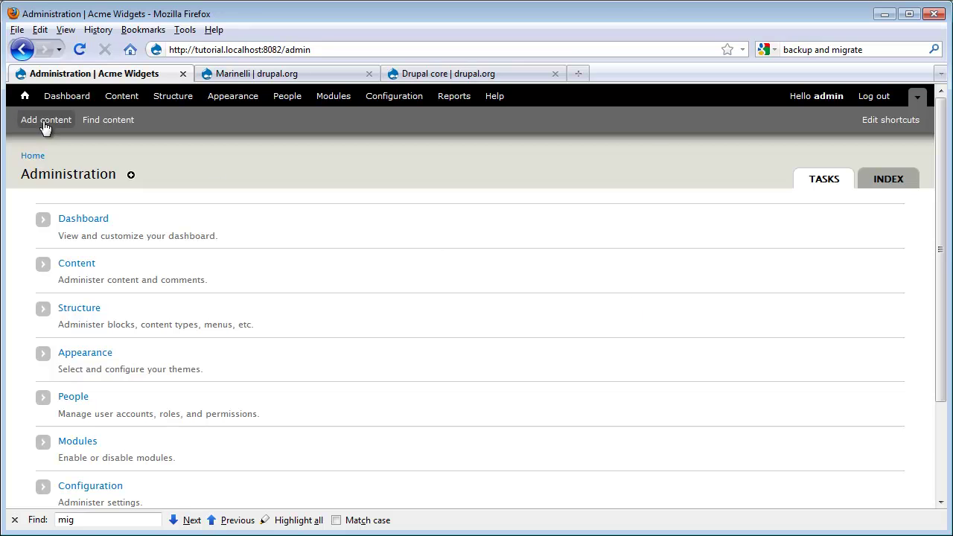
{"action": "left_click", "coordinate": [25, 99]}
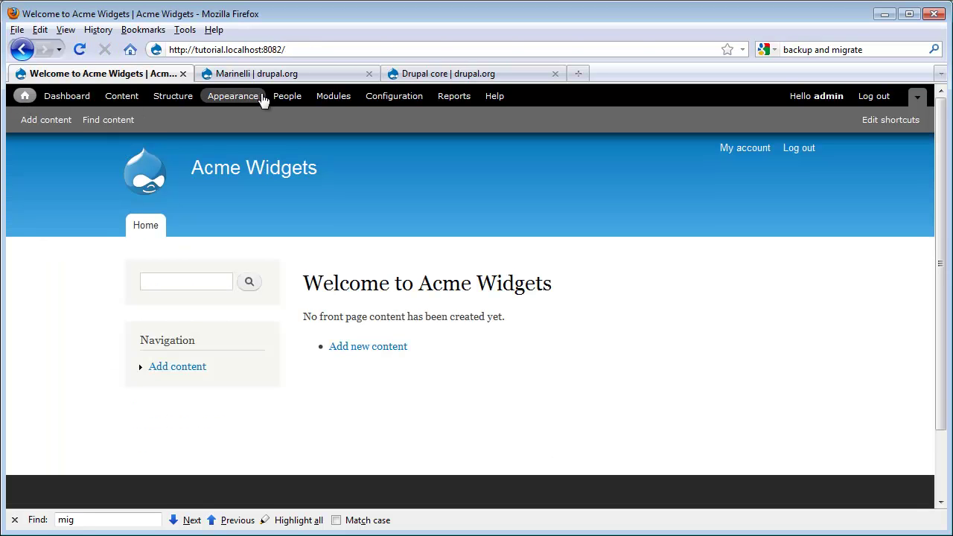
{"action": "left_click", "coordinate": [240, 98]}
{"action": "scroll", "coordinate": [673, 268], "scroll_direction": "down", "scroll_amount": 10}
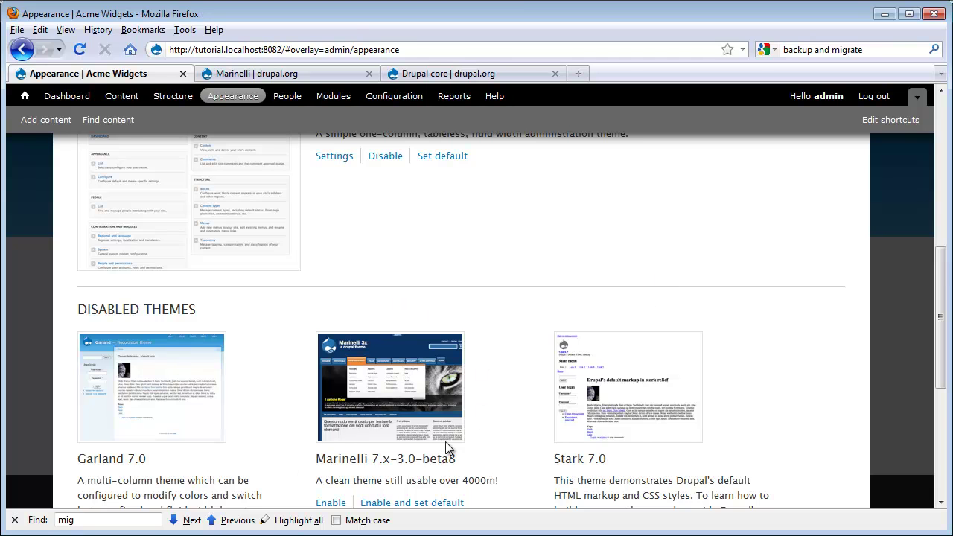
{"action": "scroll", "coordinate": [491, 403], "scroll_direction": "down", "scroll_amount": 2}
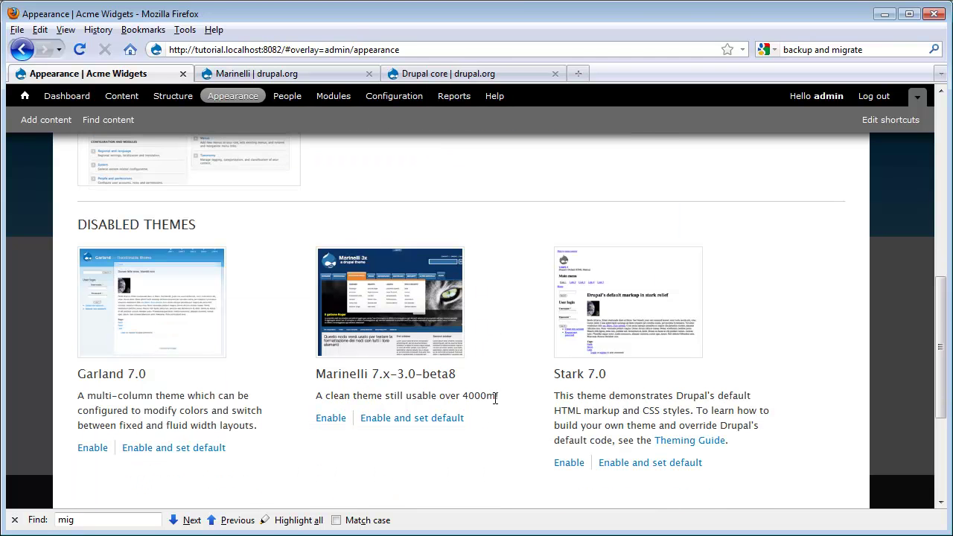
{"action": "left_click", "coordinate": [400, 419]}
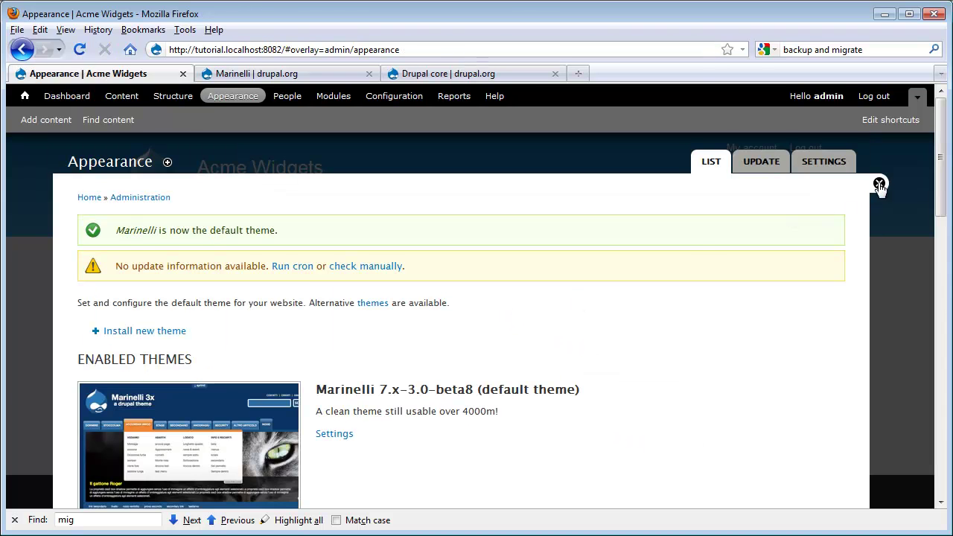
{"action": "left_click", "coordinate": [879, 183]}
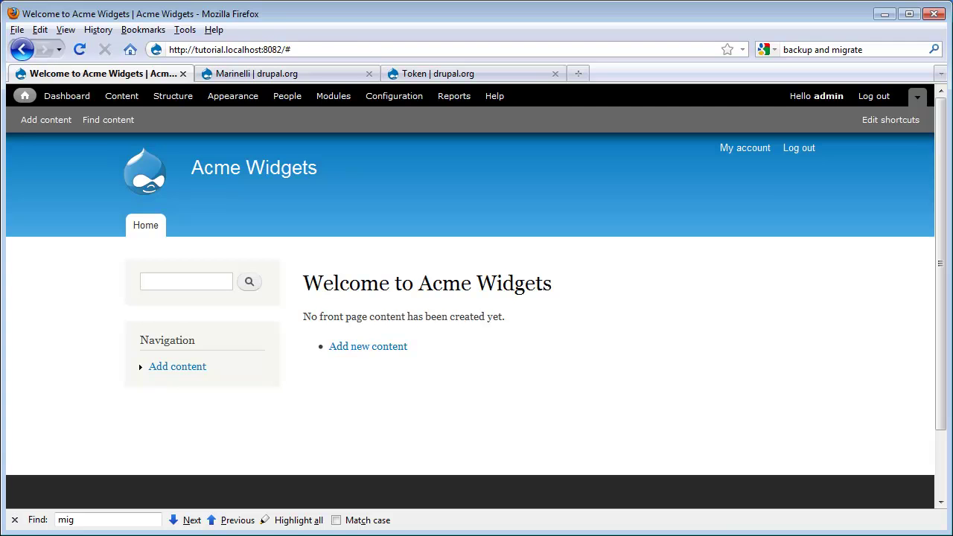
Step: From the Available updates report, download the Link module's 7.x-1.0-alpha3 update and install it with the site in maintenance mode
{"action": "left_click", "coordinate": [466, 96]}
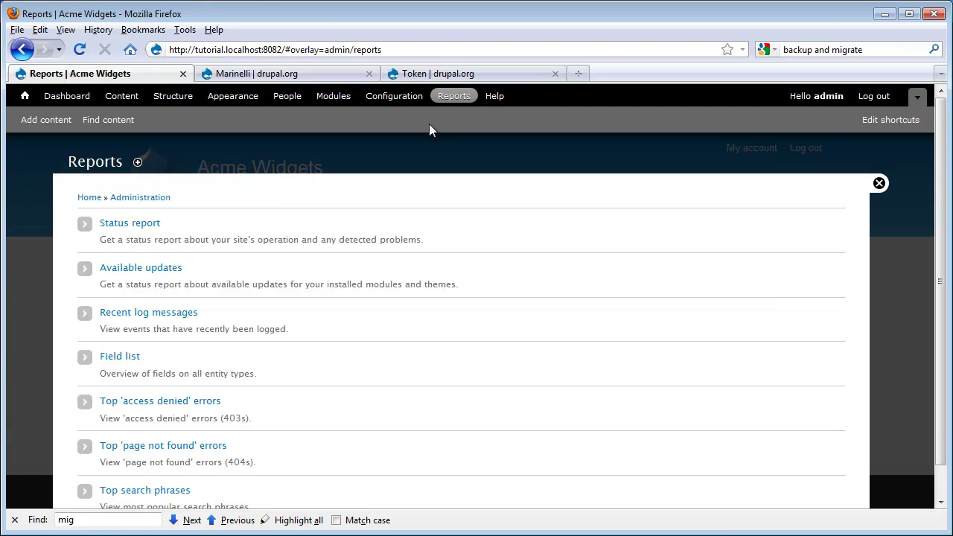
{"action": "left_click", "coordinate": [170, 274]}
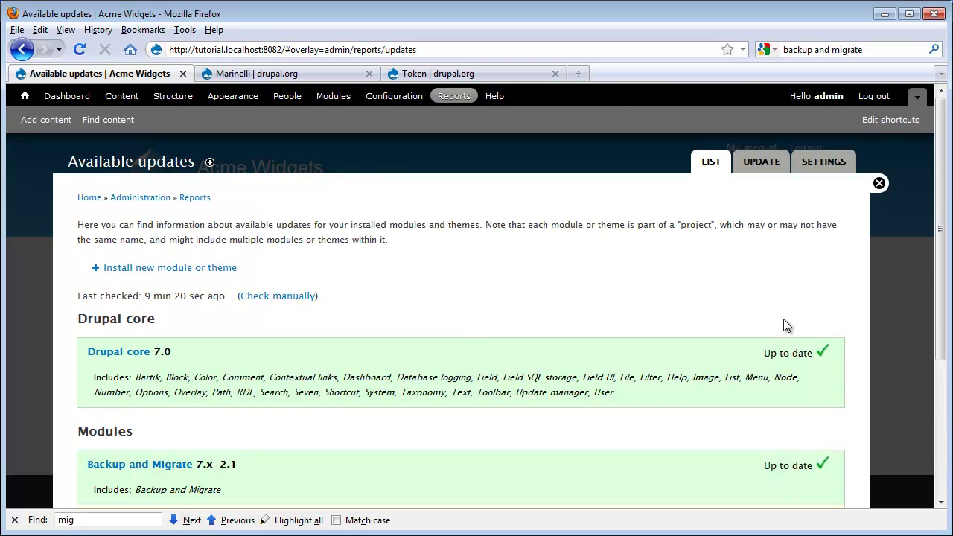
{"action": "scroll", "coordinate": [784, 318], "scroll_direction": "down", "scroll_amount": 4}
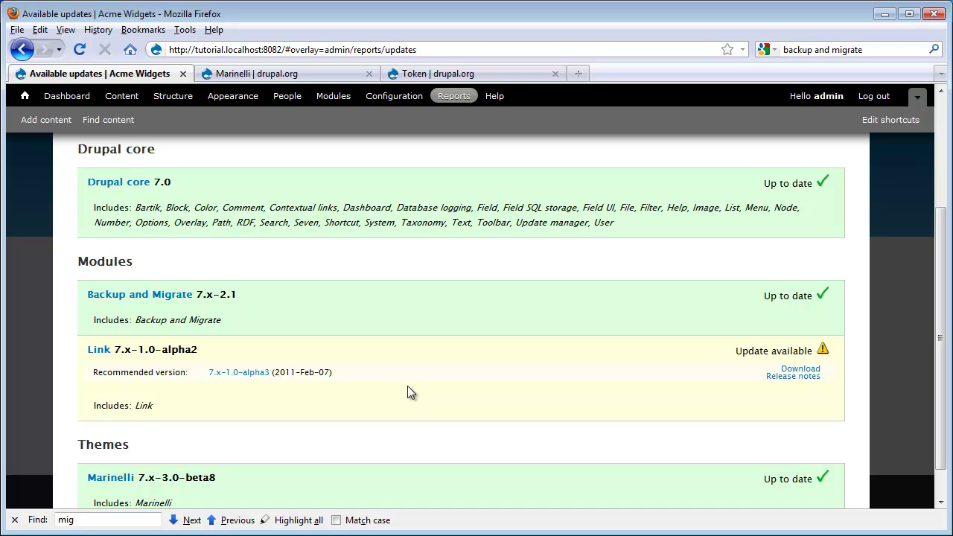
{"action": "scroll", "coordinate": [407, 385], "scroll_direction": "up", "scroll_amount": 4}
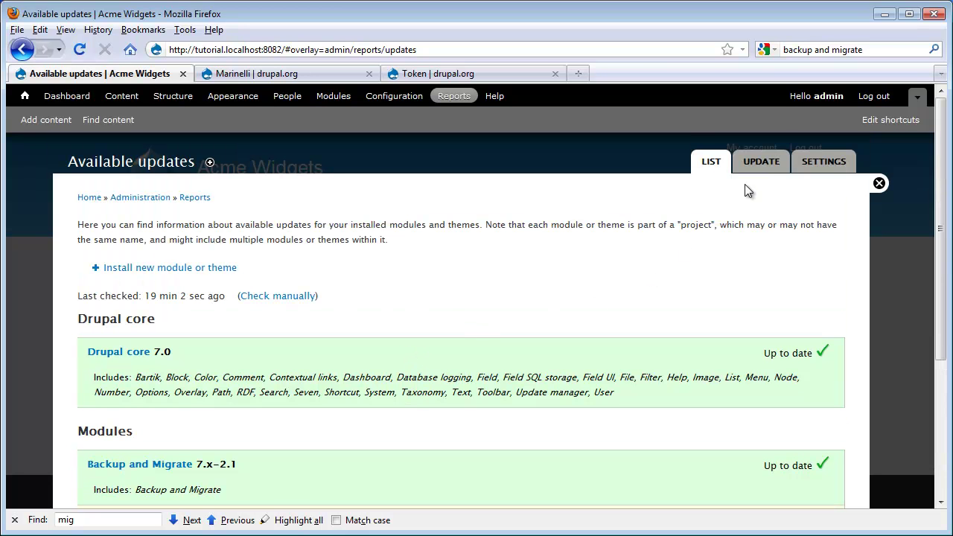
{"action": "left_click", "coordinate": [753, 165]}
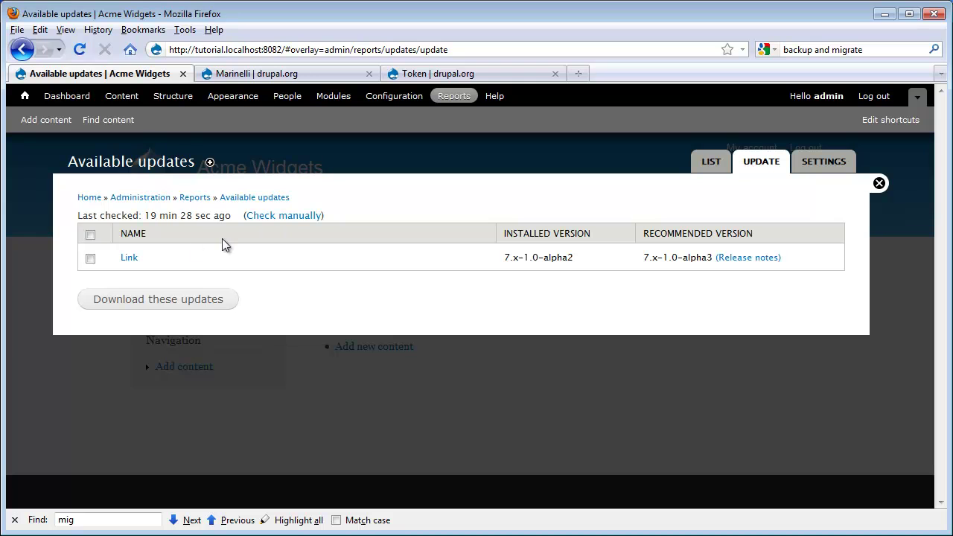
{"action": "left_click", "coordinate": [90, 259]}
{"action": "left_click", "coordinate": [140, 301]}
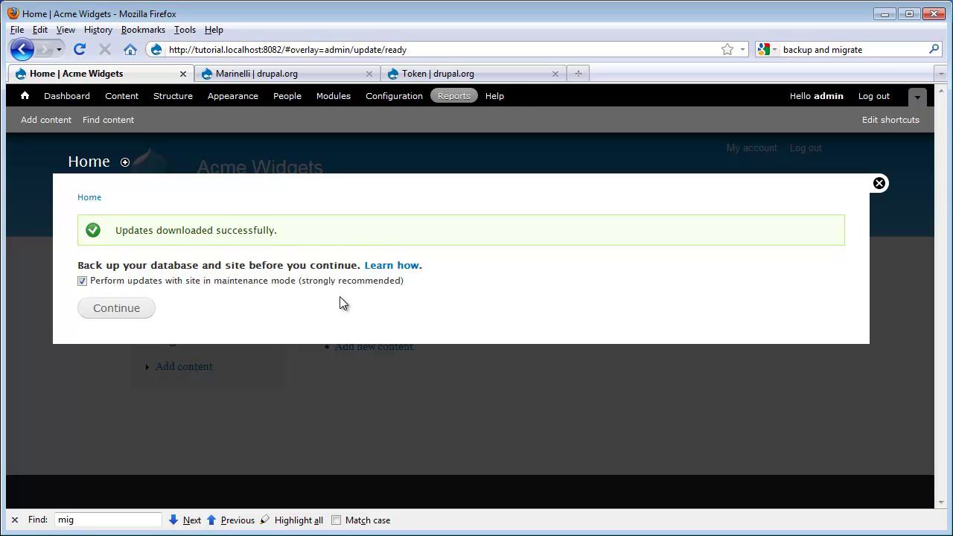
{"action": "left_click", "coordinate": [102, 310]}
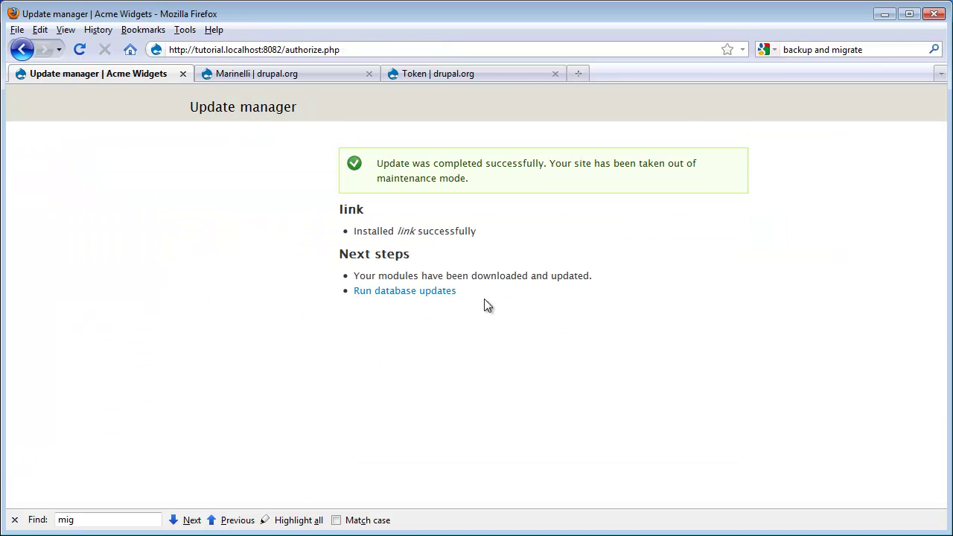
Step: Run the database update check for the updated Link module and go to the administration pages
{"action": "left_click", "coordinate": [439, 292]}
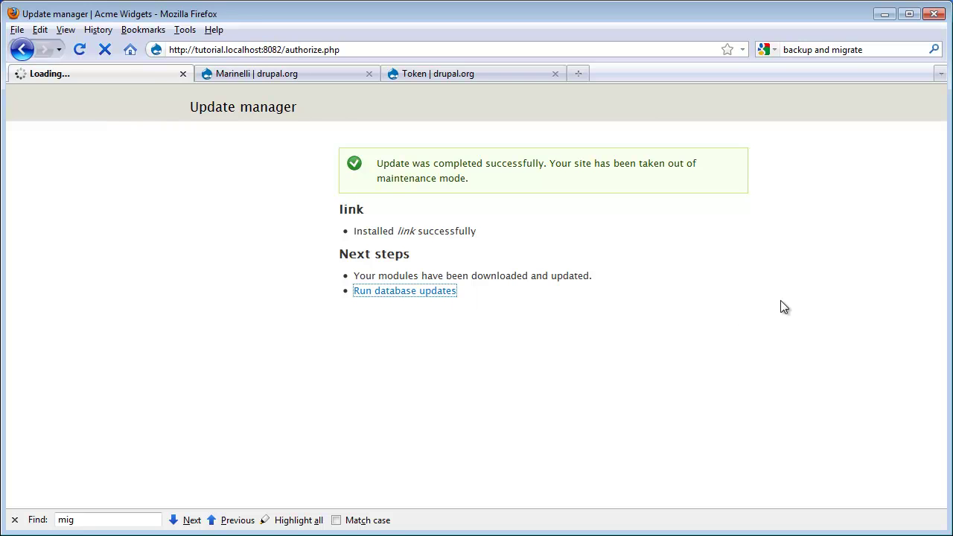
{"action": "left_click", "coordinate": [376, 435]}
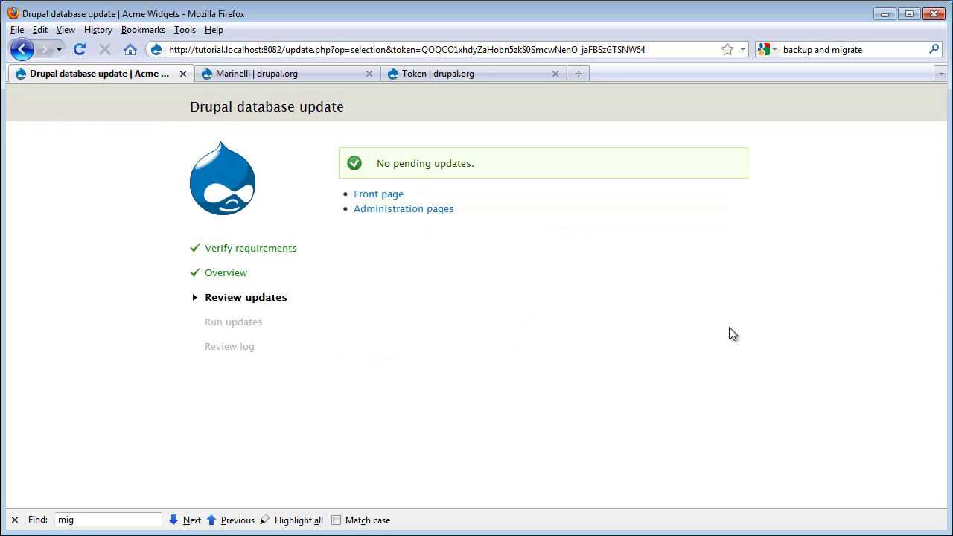
{"action": "left_click", "coordinate": [408, 212]}
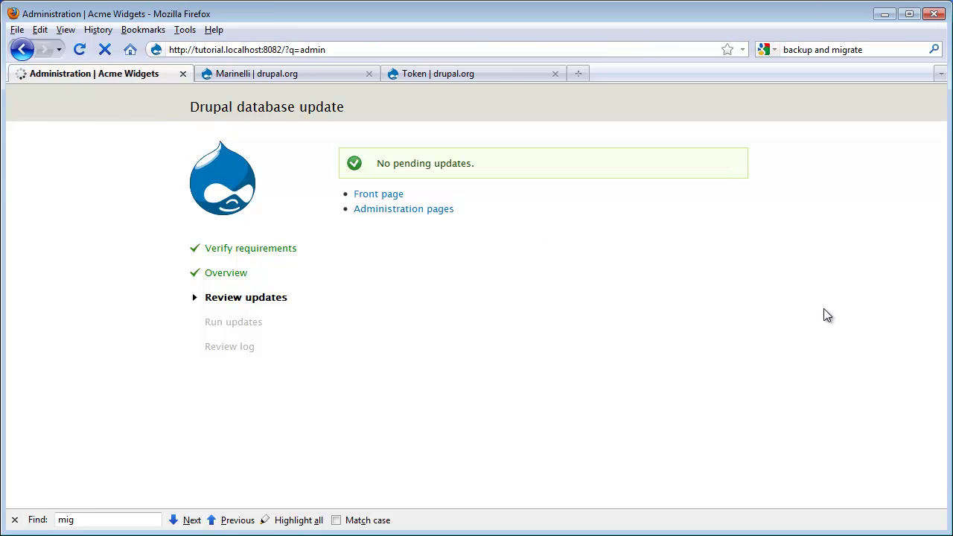
Step: Reopen the Available updates report from the site's front page and check the status of Drupal core, modules and themes
{"action": "left_click", "coordinate": [25, 96]}
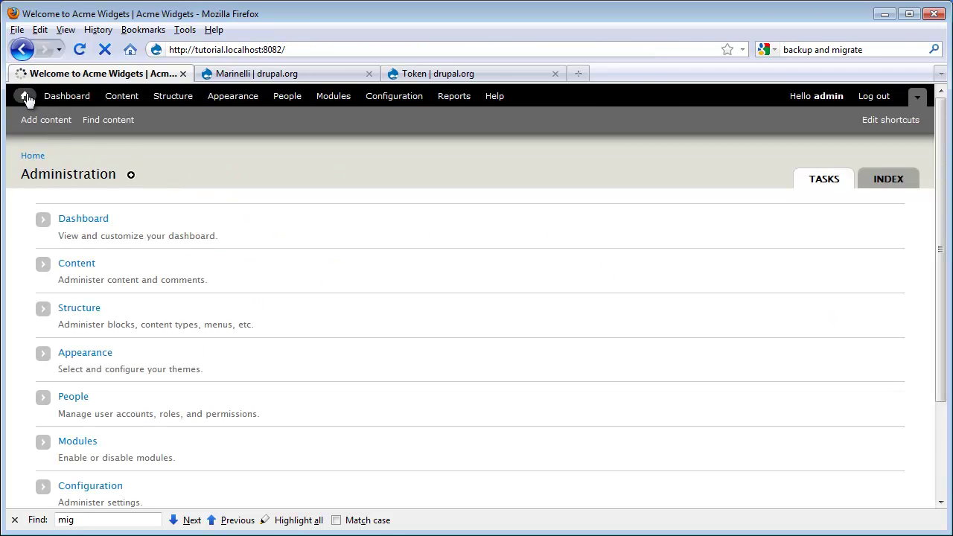
{"action": "left_click", "coordinate": [440, 99]}
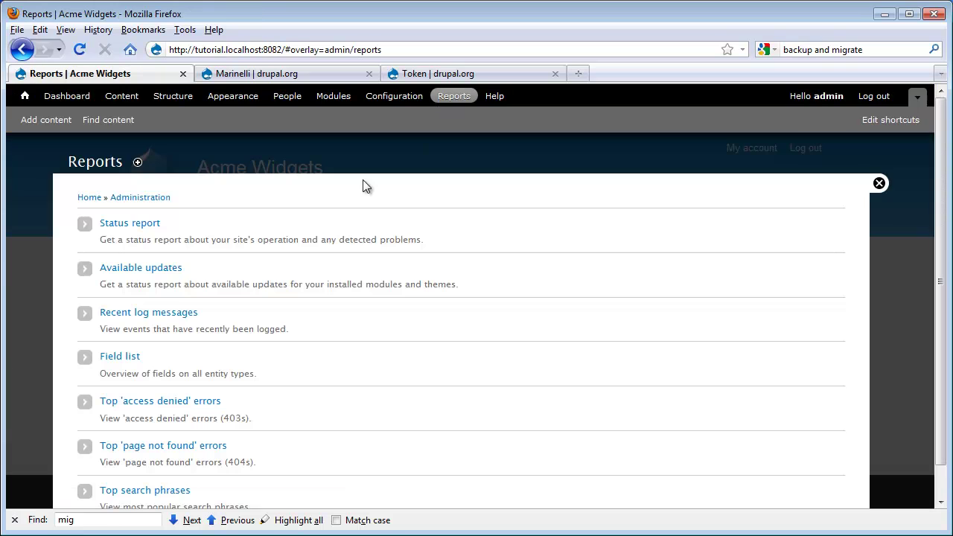
{"action": "left_click", "coordinate": [158, 269]}
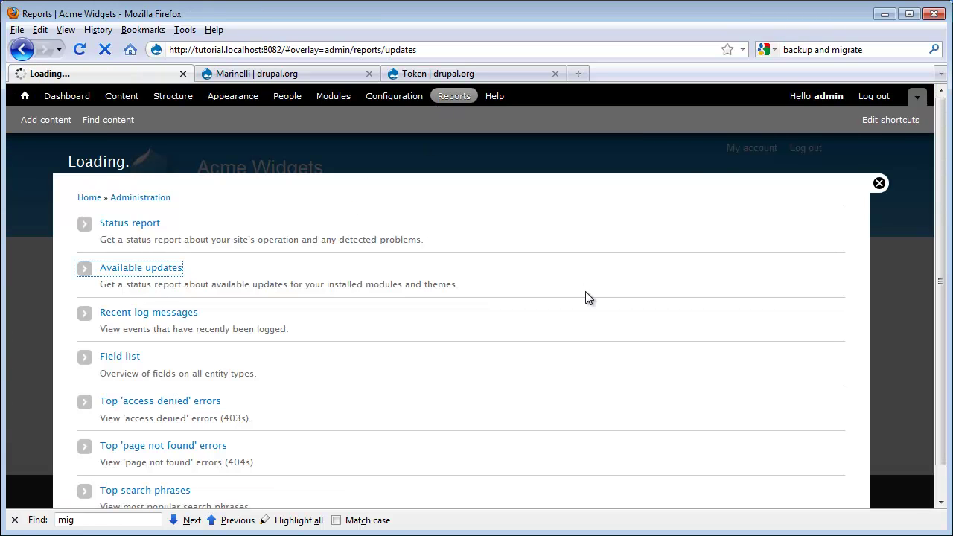
{"action": "scroll", "coordinate": [606, 265], "scroll_direction": "down", "scroll_amount": 4}
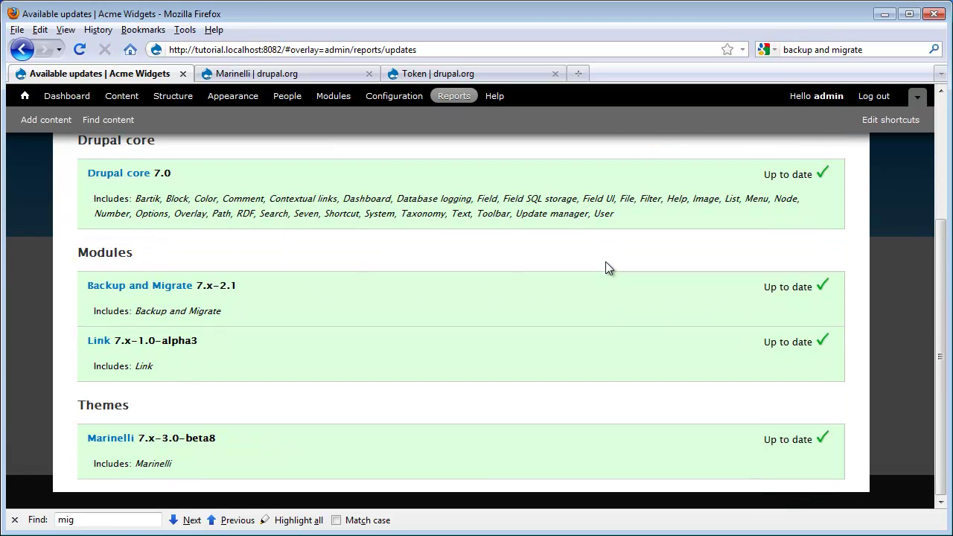